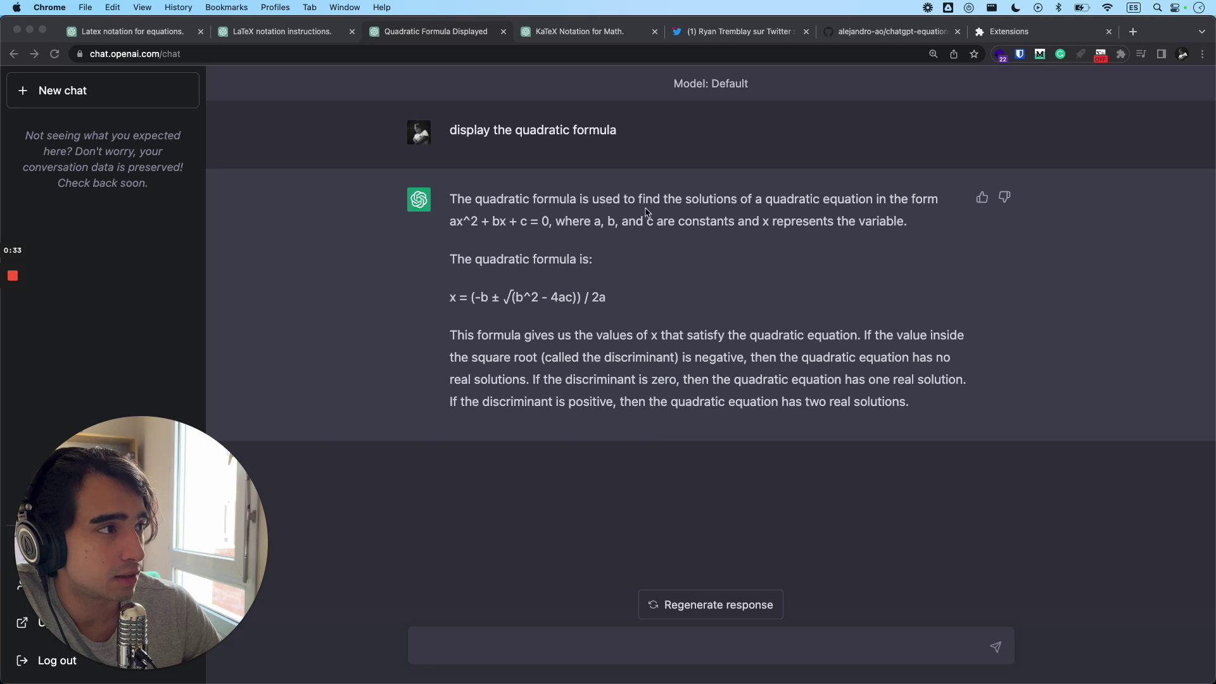
- Switch to the KaTeX notation chat, which shows the integral as a Riemann-sum limit
click(599, 32)
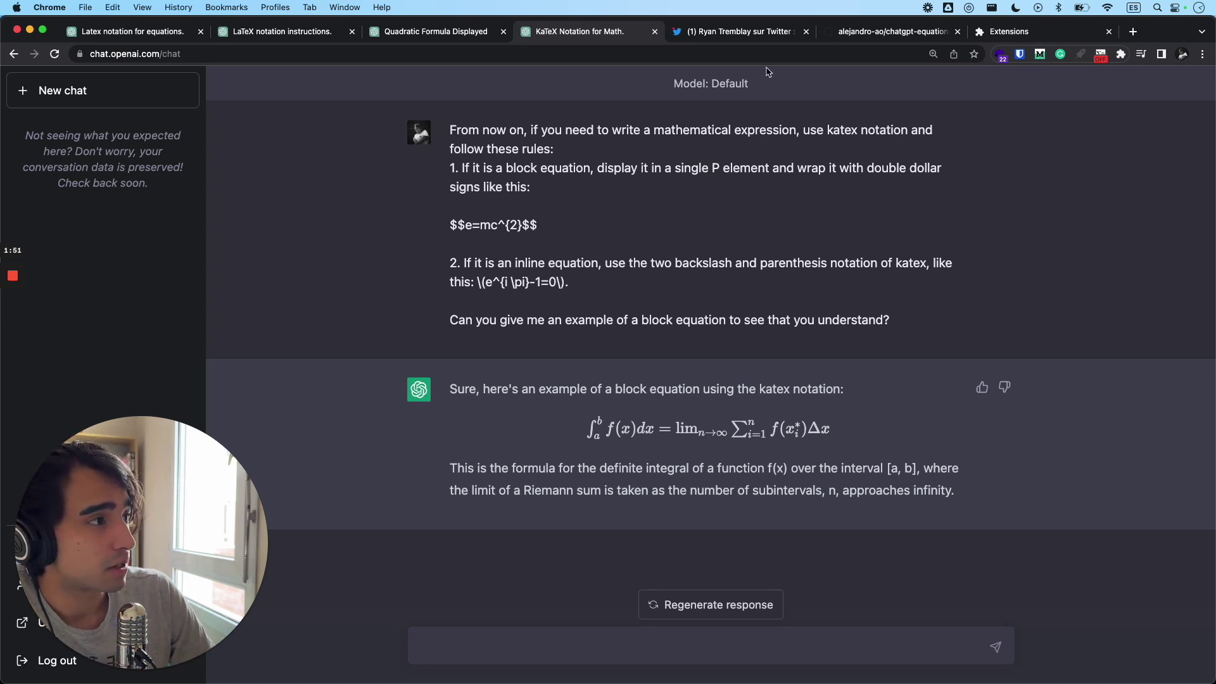
- Switch to the Twitter thread about MathJax rendering and look over its replies
click(739, 33)
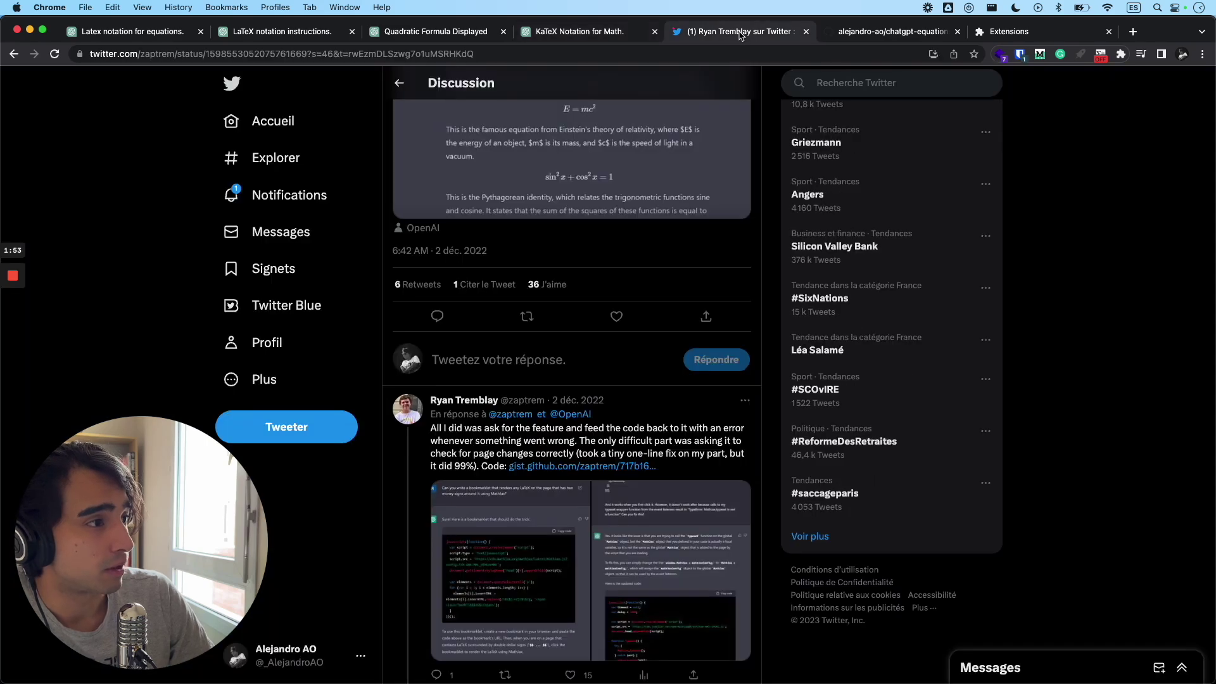
scroll(545, 174, up, 5)
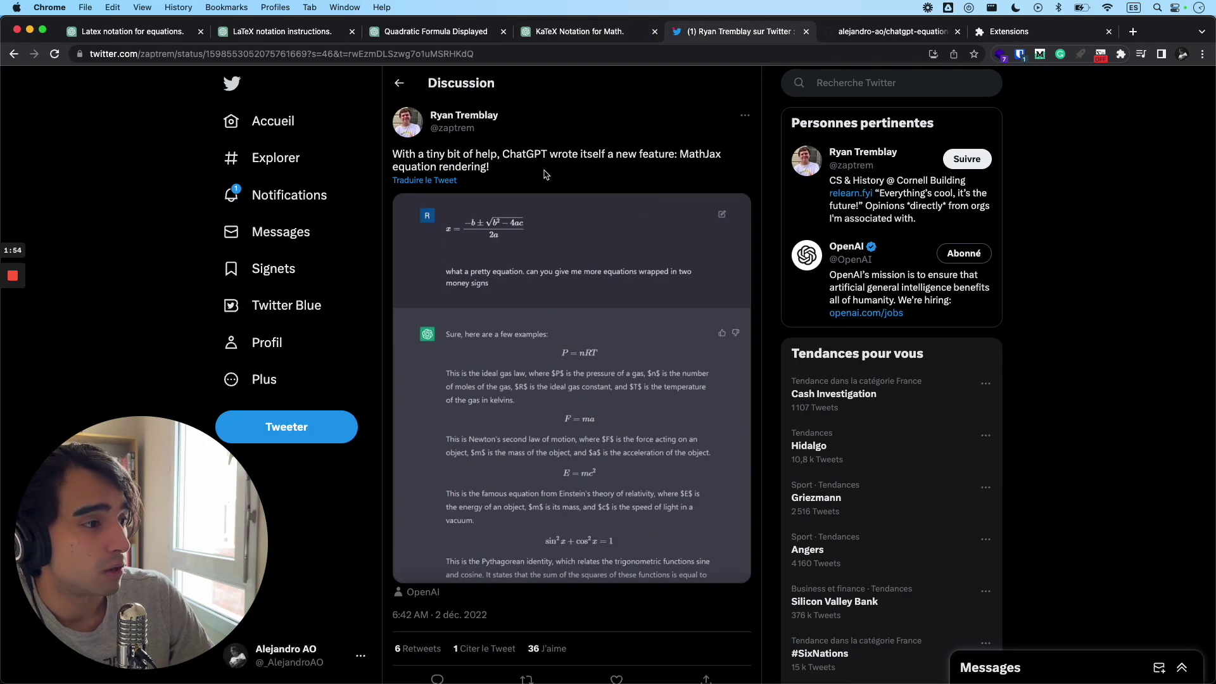
scroll(545, 174, down, 7)
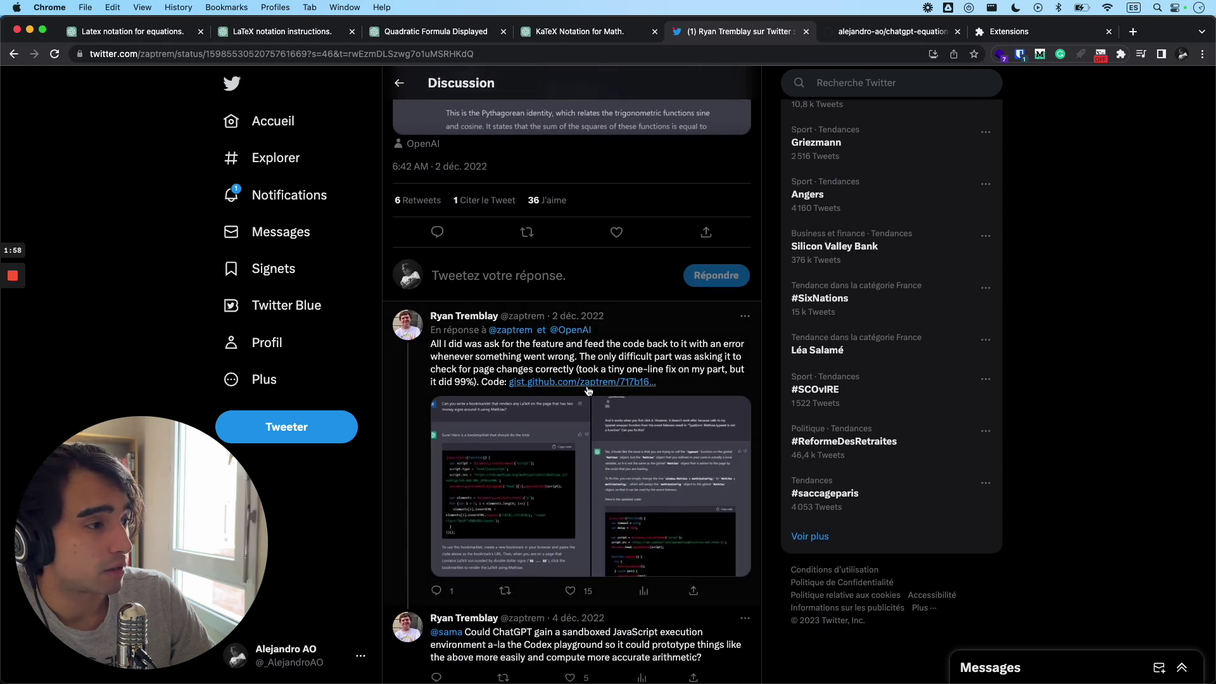
scroll(588, 391, up, 5)
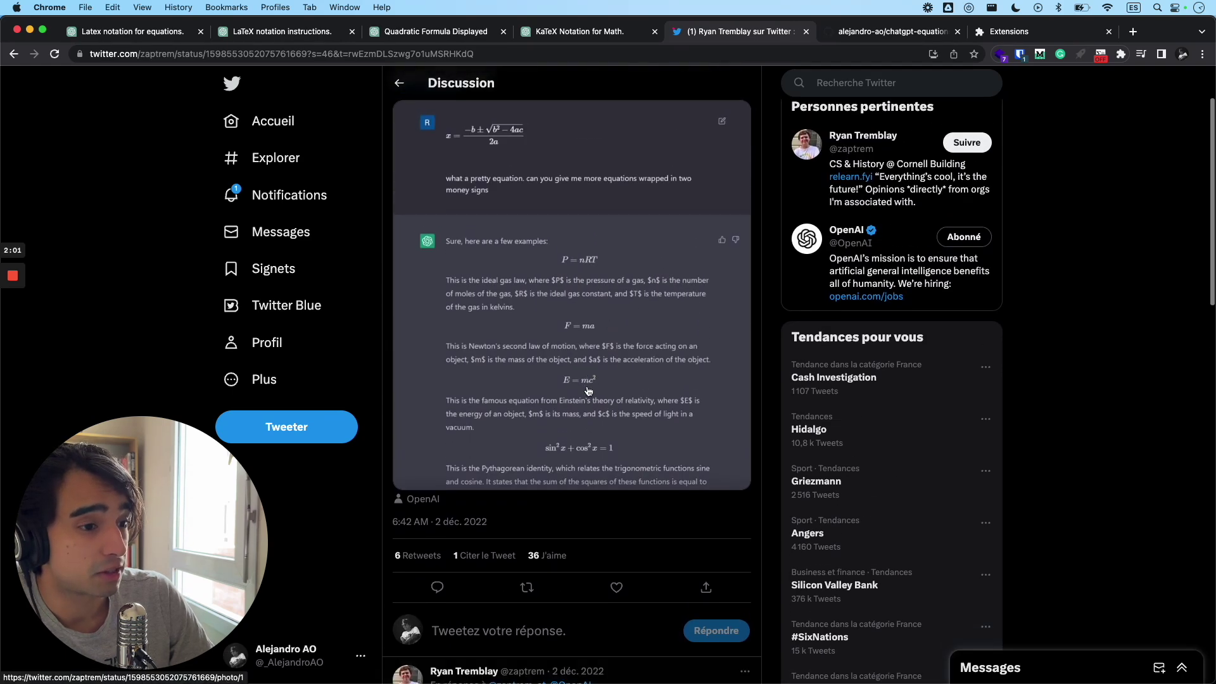
scroll(583, 346, down, 5)
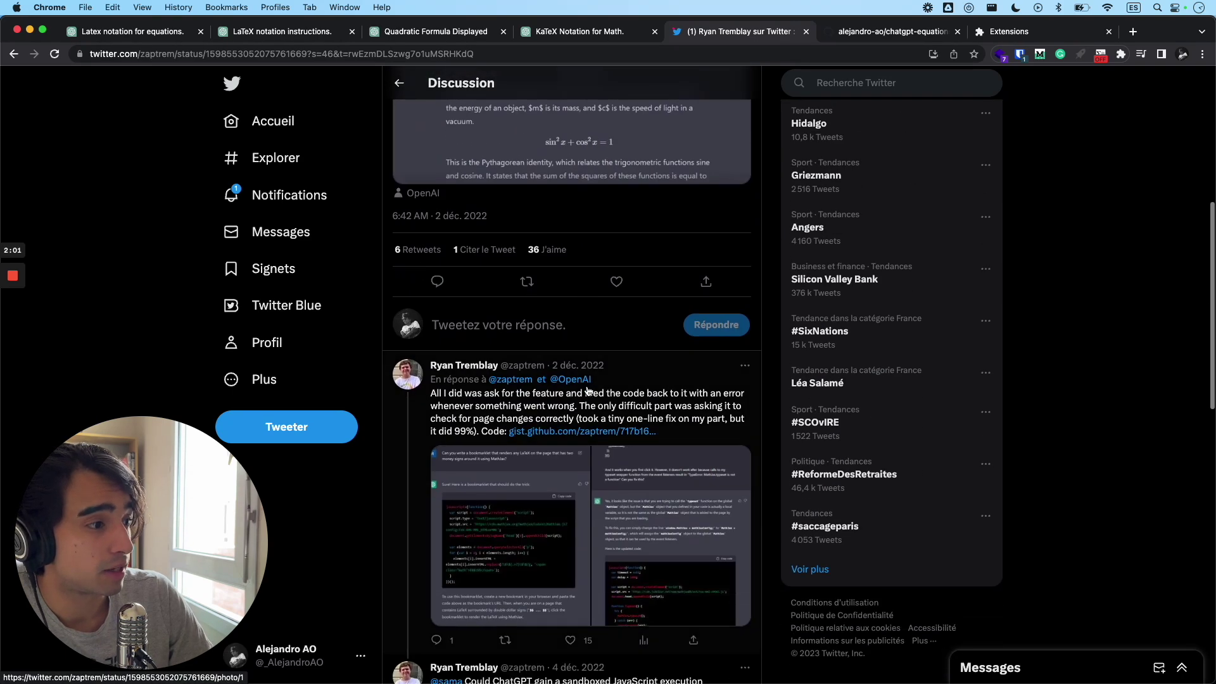
- Open the reply's linked gist and copy its entire raw MathJax code
click(611, 431)
scroll(612, 269, down, 3)
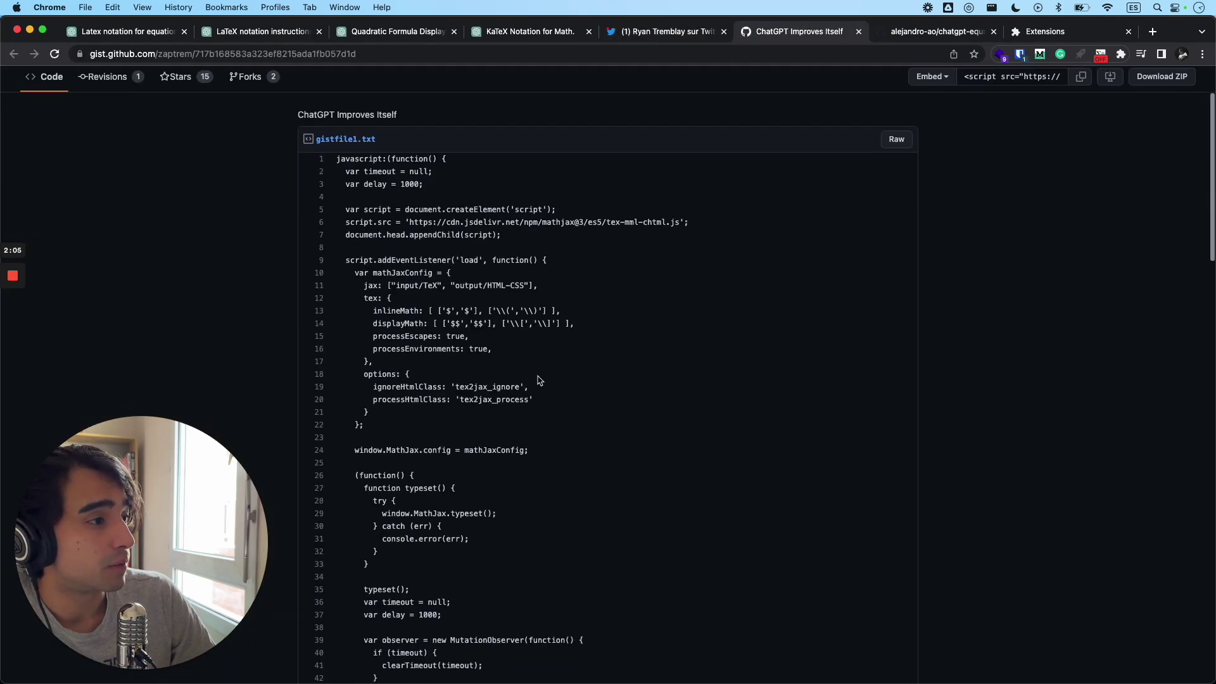
click(897, 138)
key(super+a)
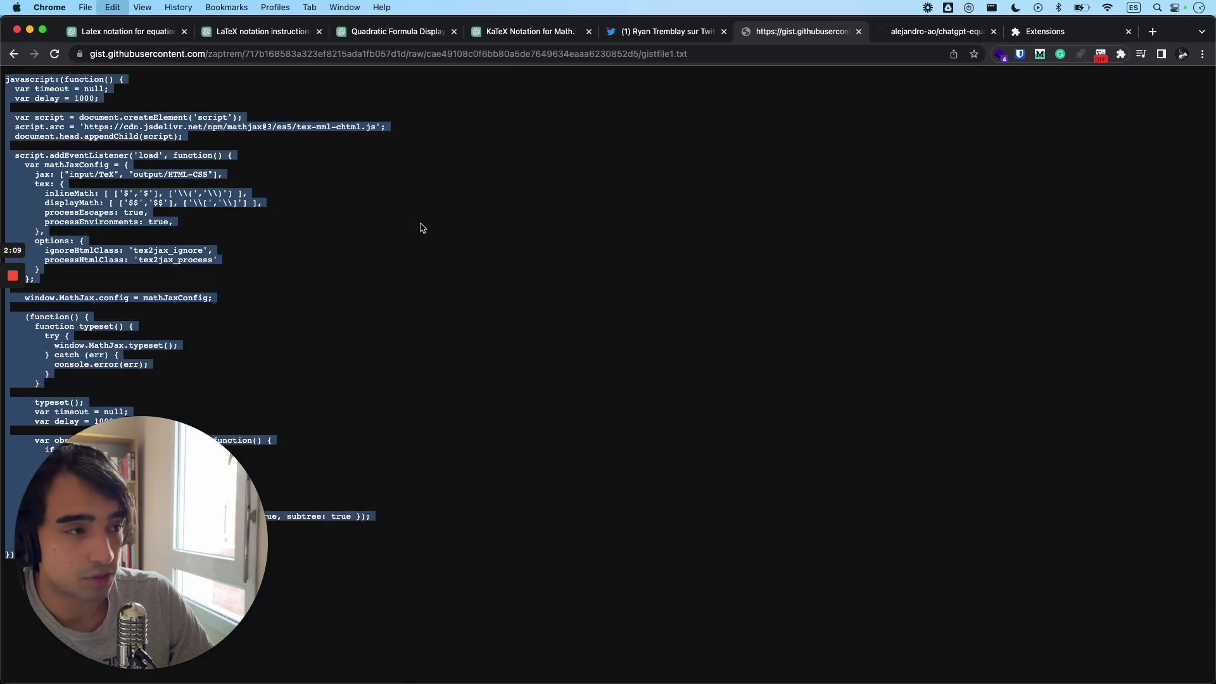
key(super+c)
click(475, 211)
- Load a fresh ChatGPT chat at chat.openai.com from the address bar
click(633, 33)
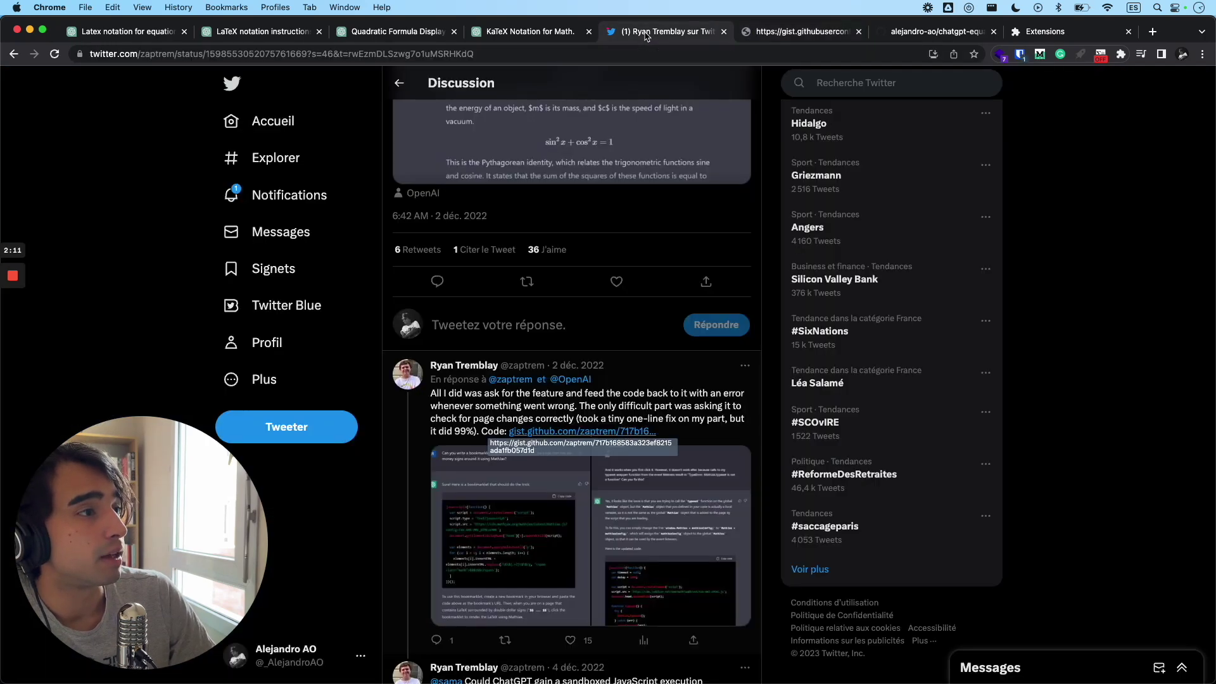
click(546, 33)
click(1016, 32)
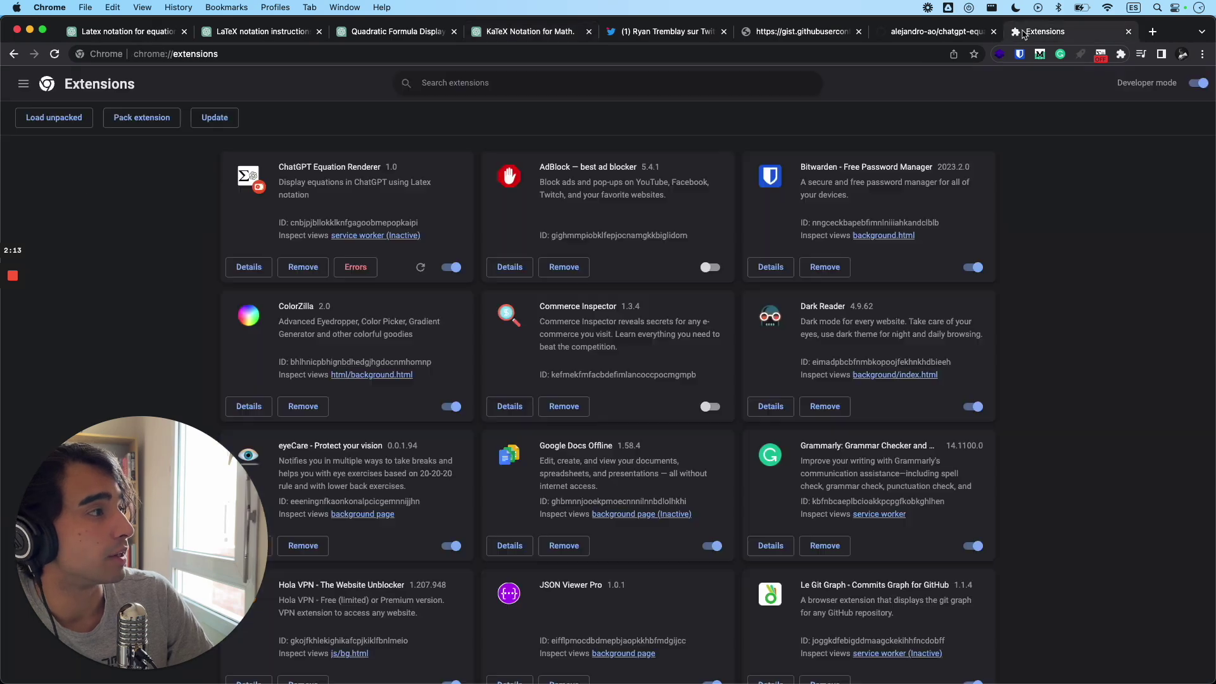
click(684, 55)
text(chat)
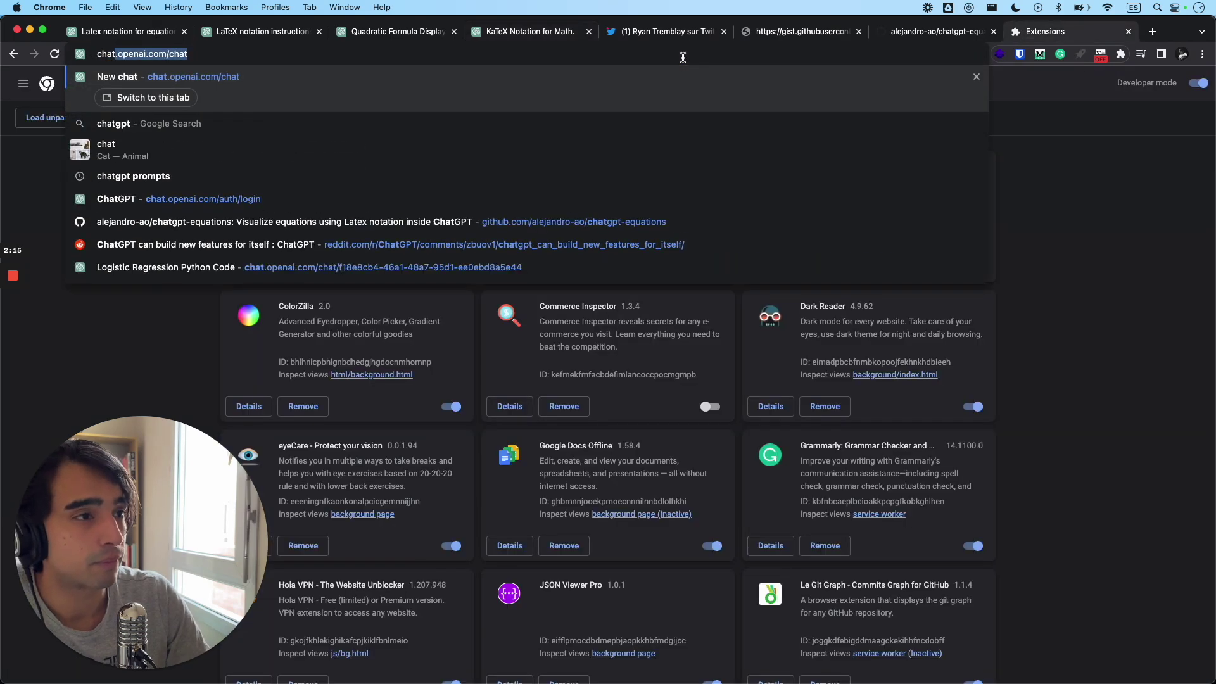
key(Return)
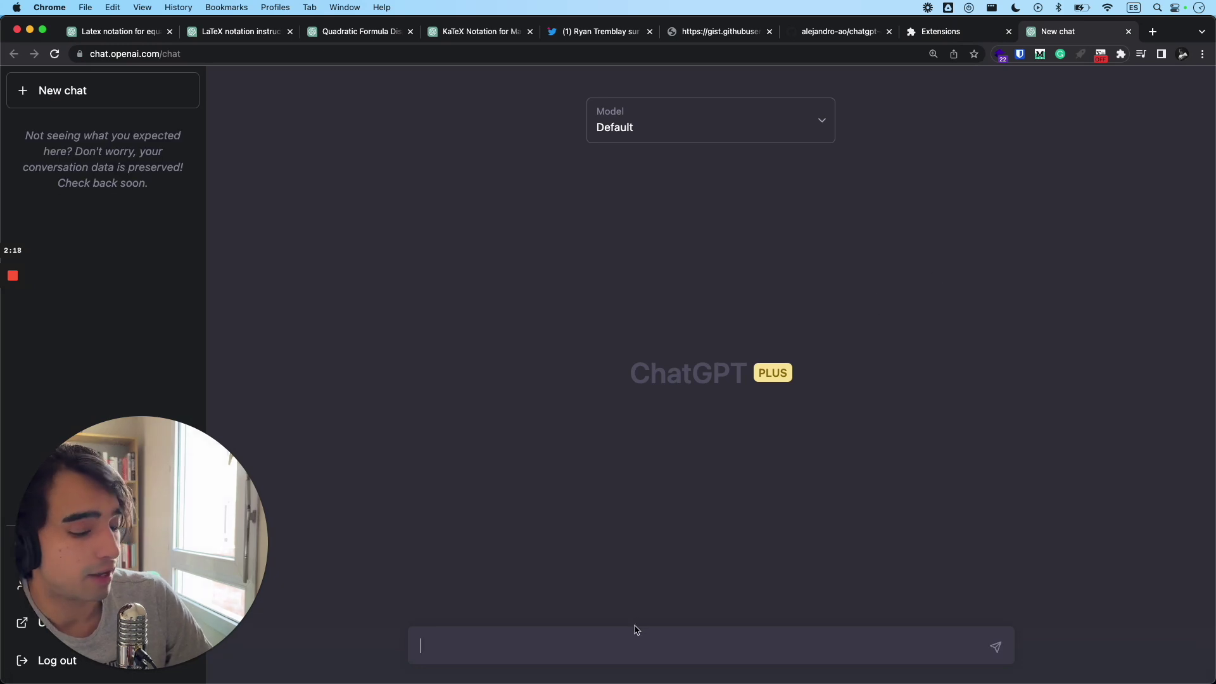
- Send the Prompt Latex rules, then run the copied MathJax code as a new DevTools snippet
click(1100, 55)
click(1042, 141)
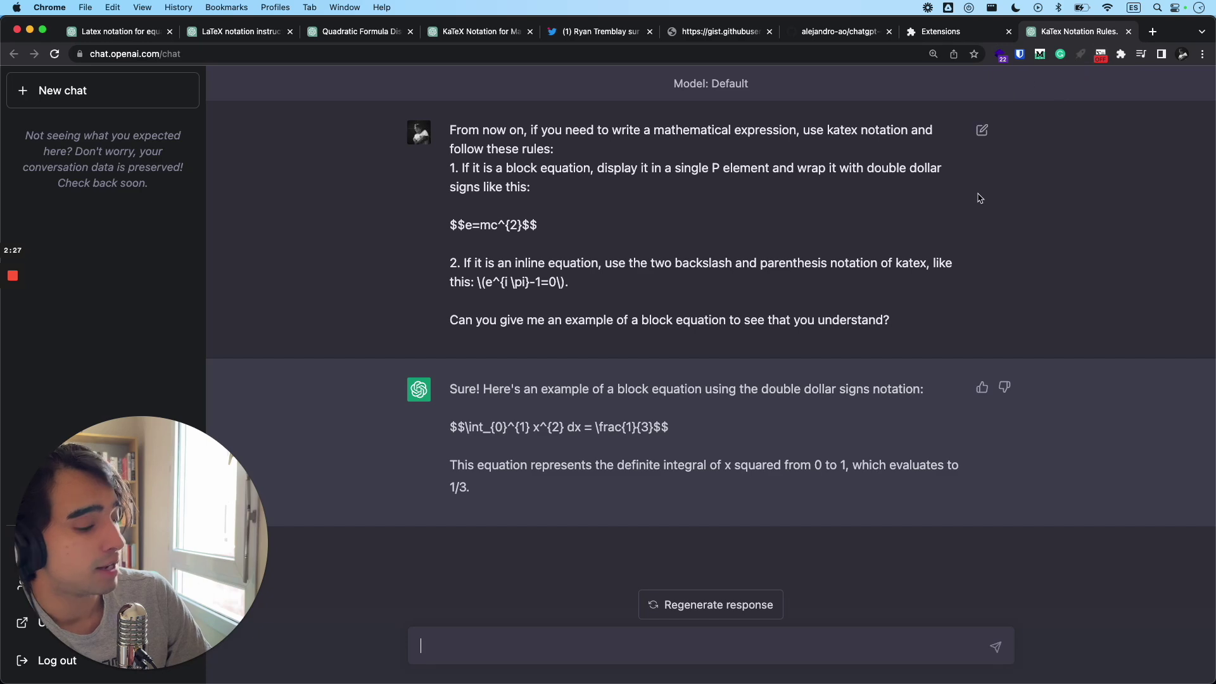
key(super+alt+i)
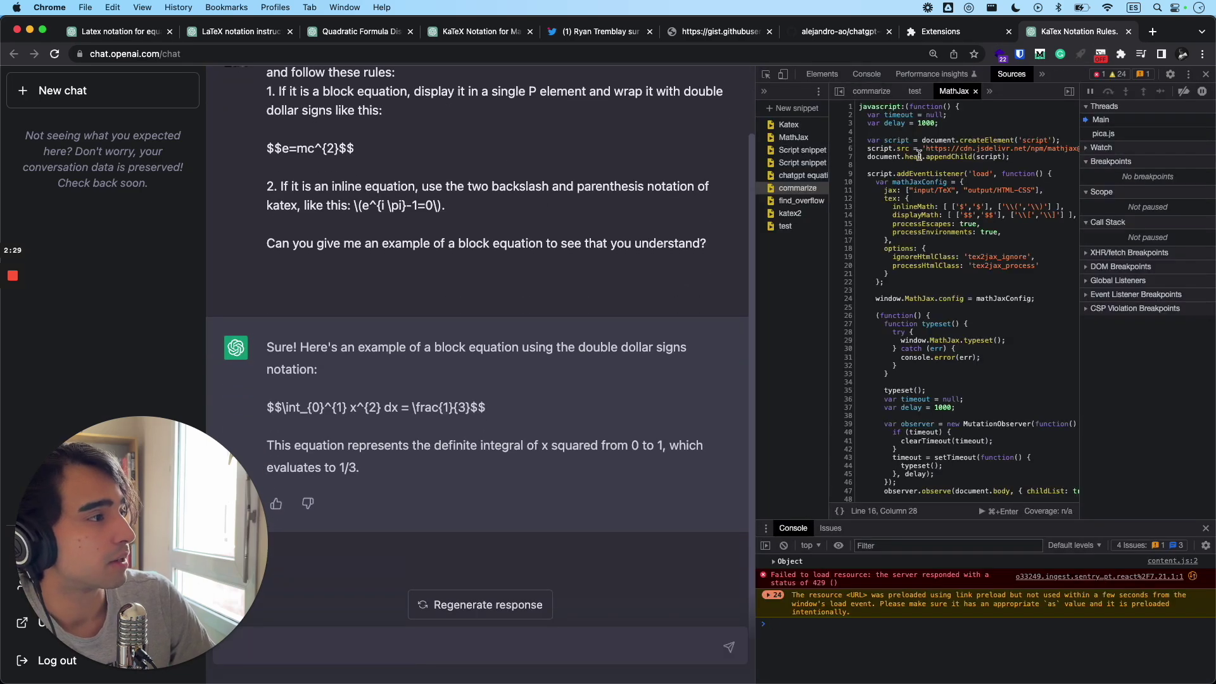
click(794, 108)
key(super+v)
click(961, 202)
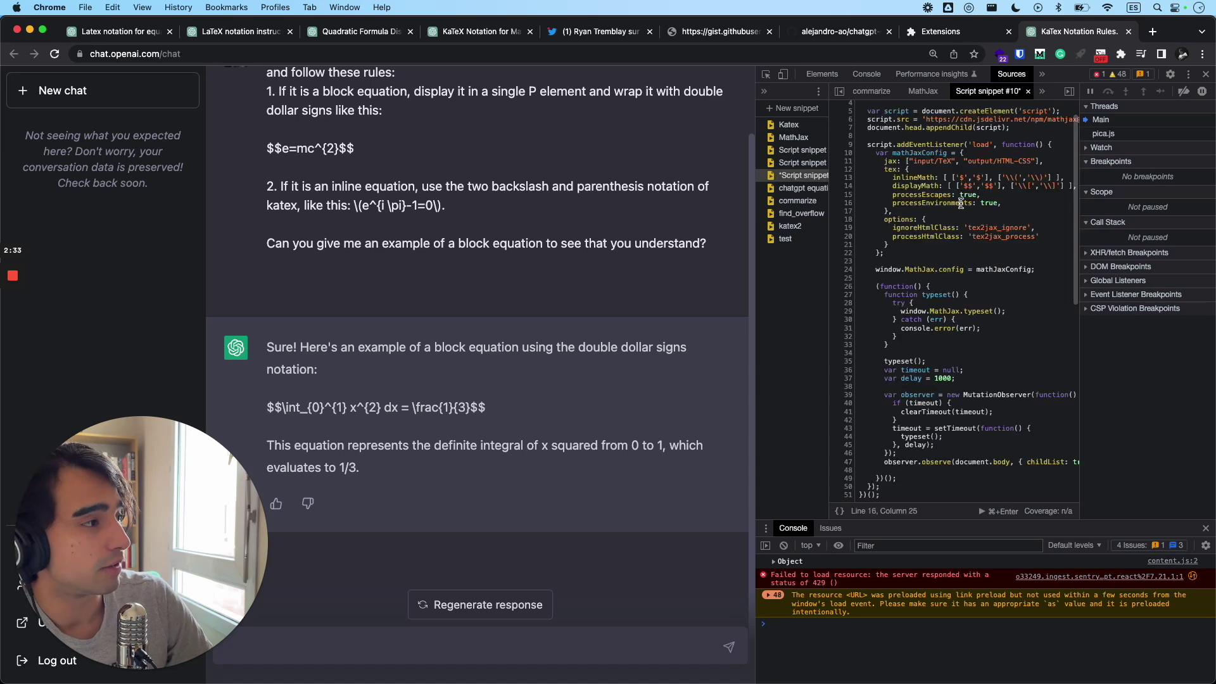
key(super+Return)
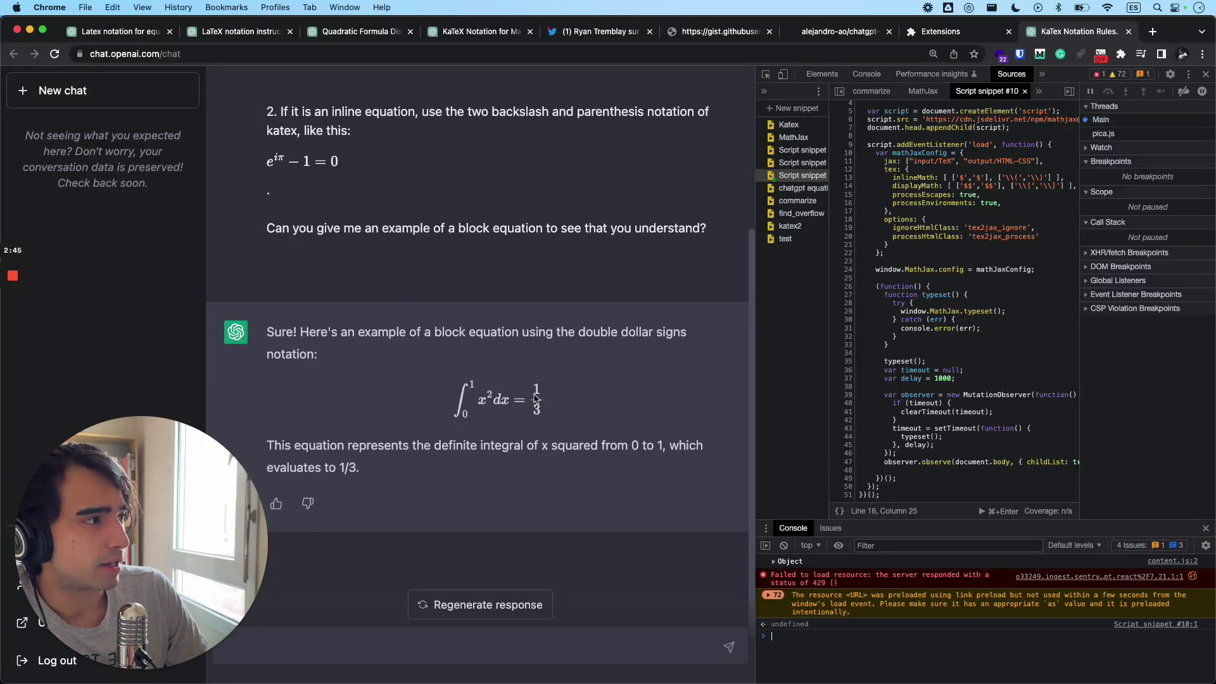
- Inspect the typeset ∫₀¹ x² dx = 1/3 equation and reopen the ChatGPT Equations extension
scroll(936, 125, right, 3)
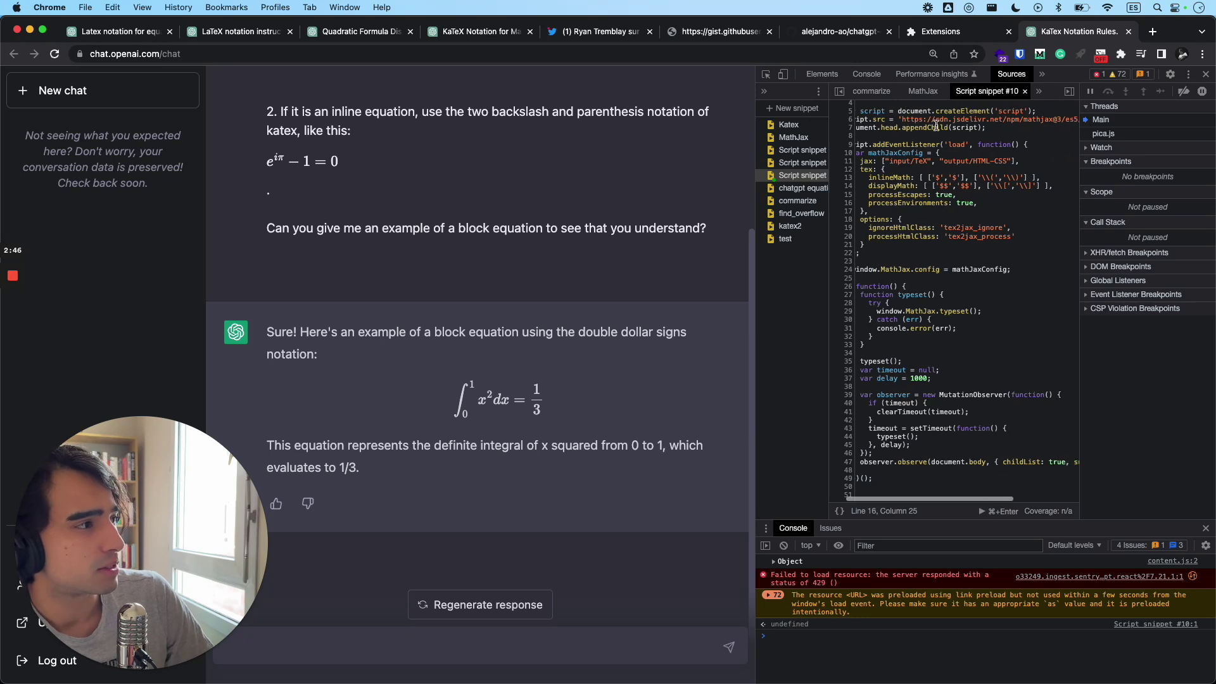
scroll(936, 126, right, 3)
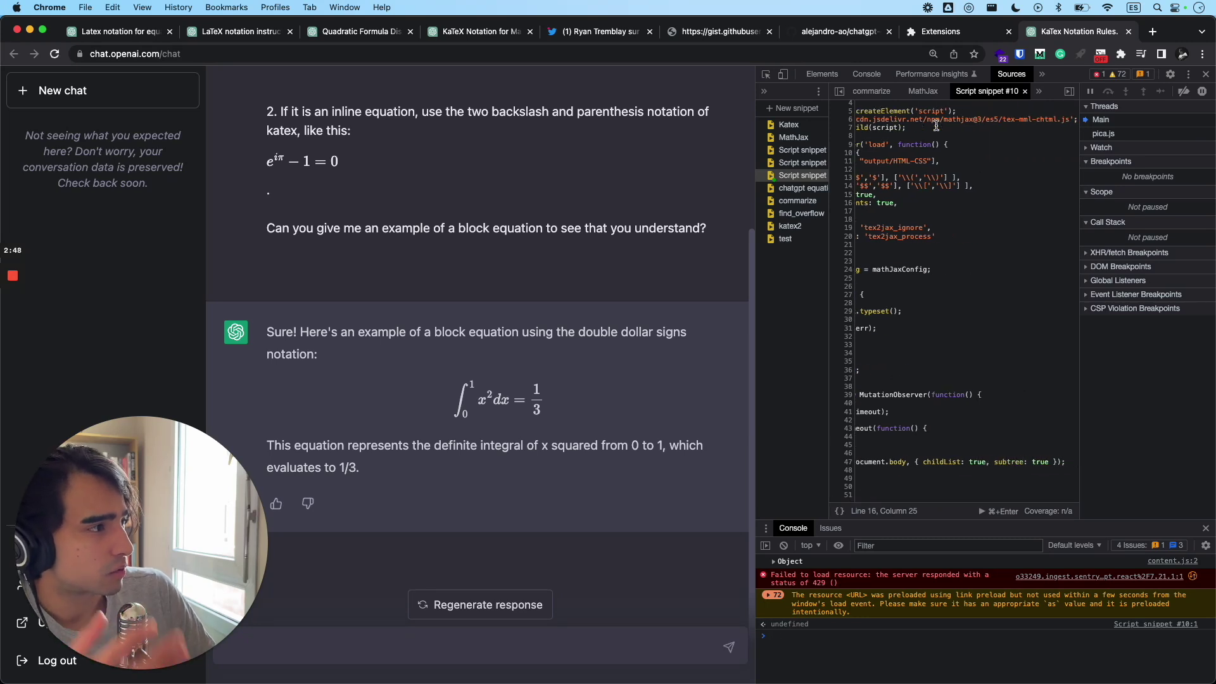
scroll(936, 126, left, 3)
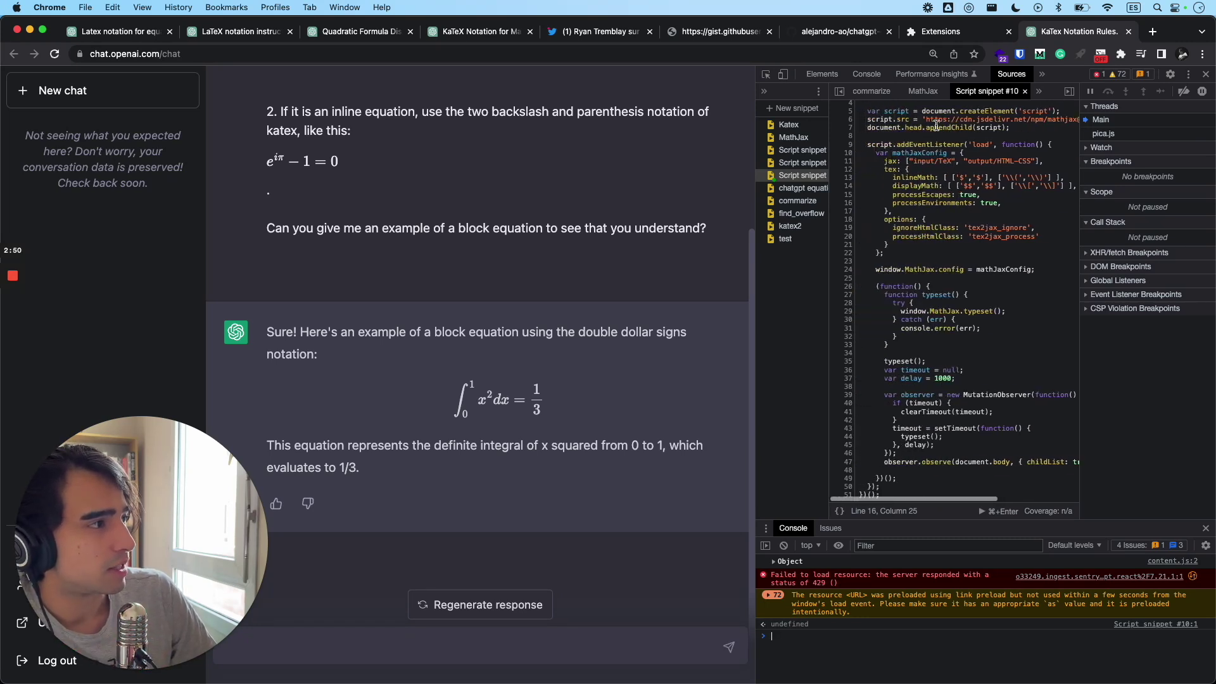
scroll(943, 121, right, 3)
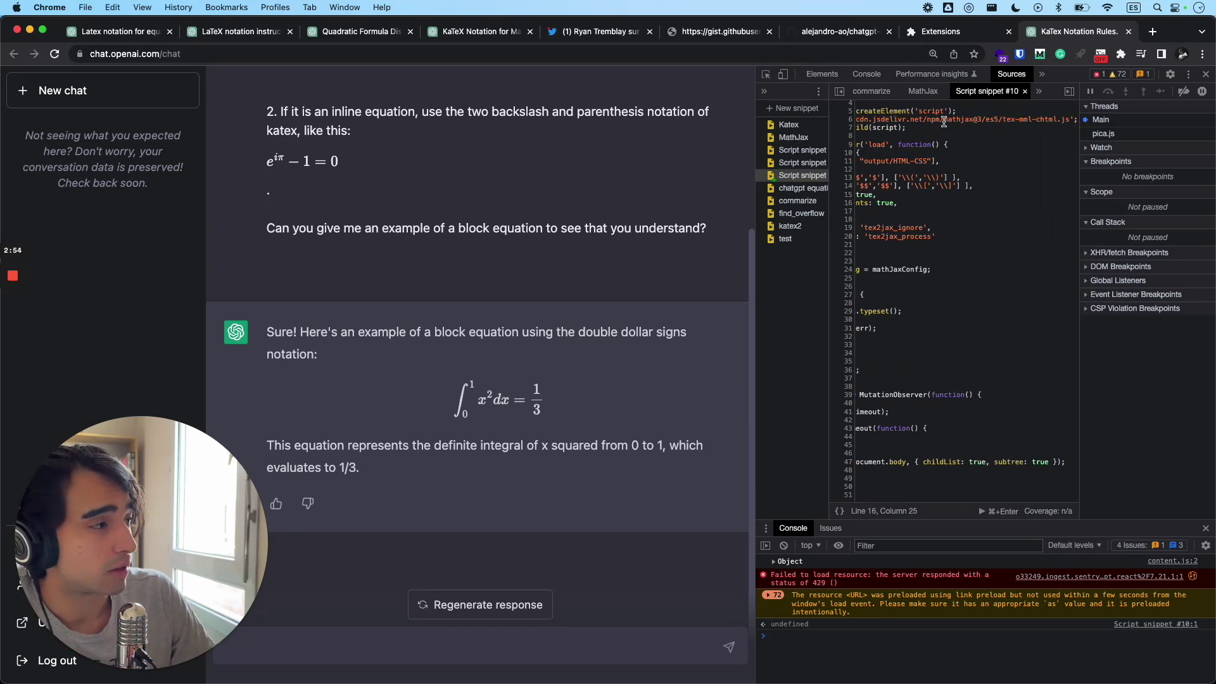
scroll(944, 122, left, 5)
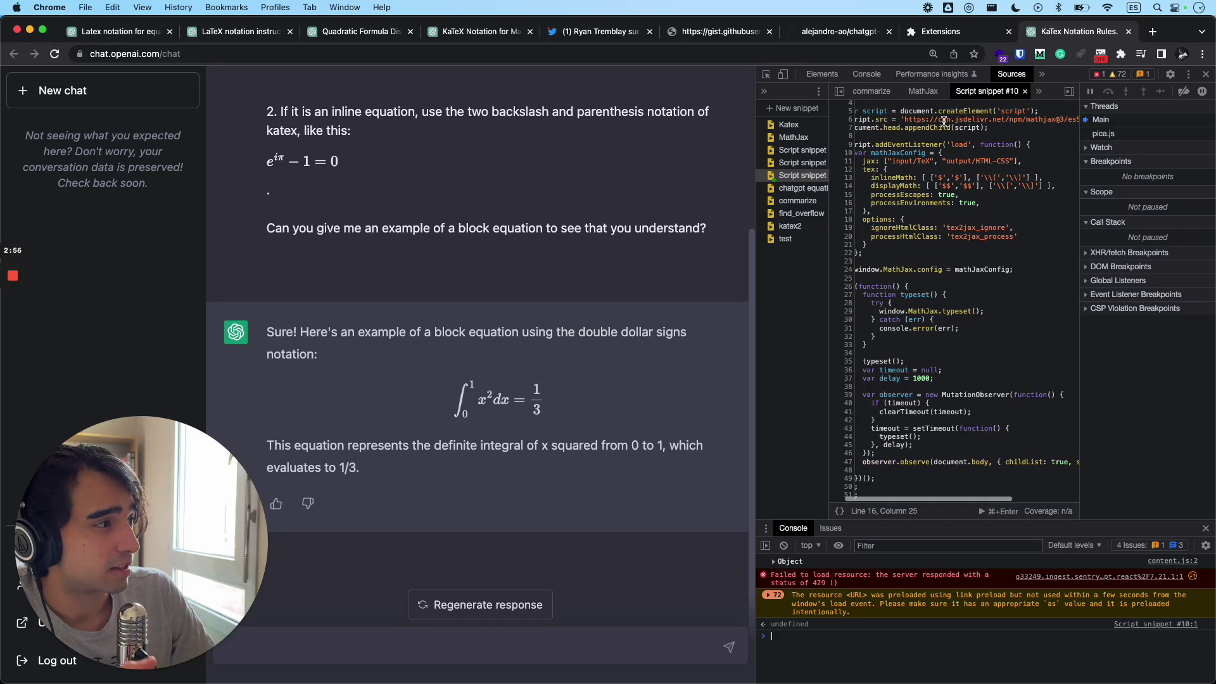
scroll(943, 122, left, 2)
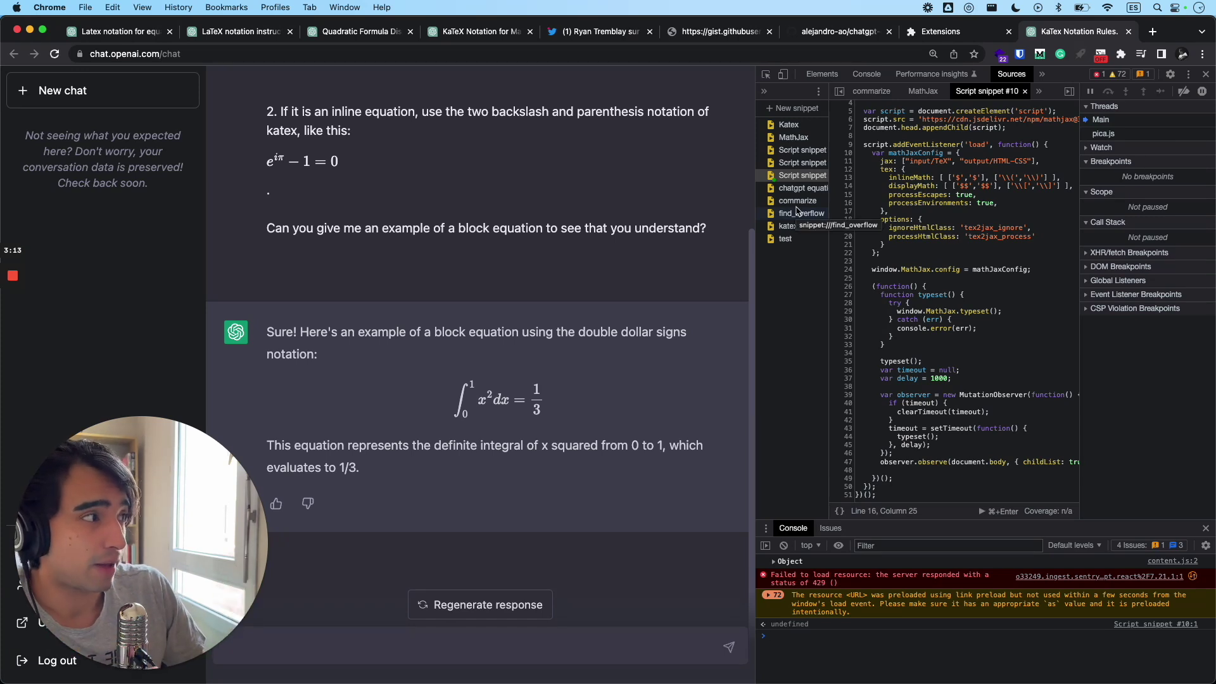
click(1100, 54)
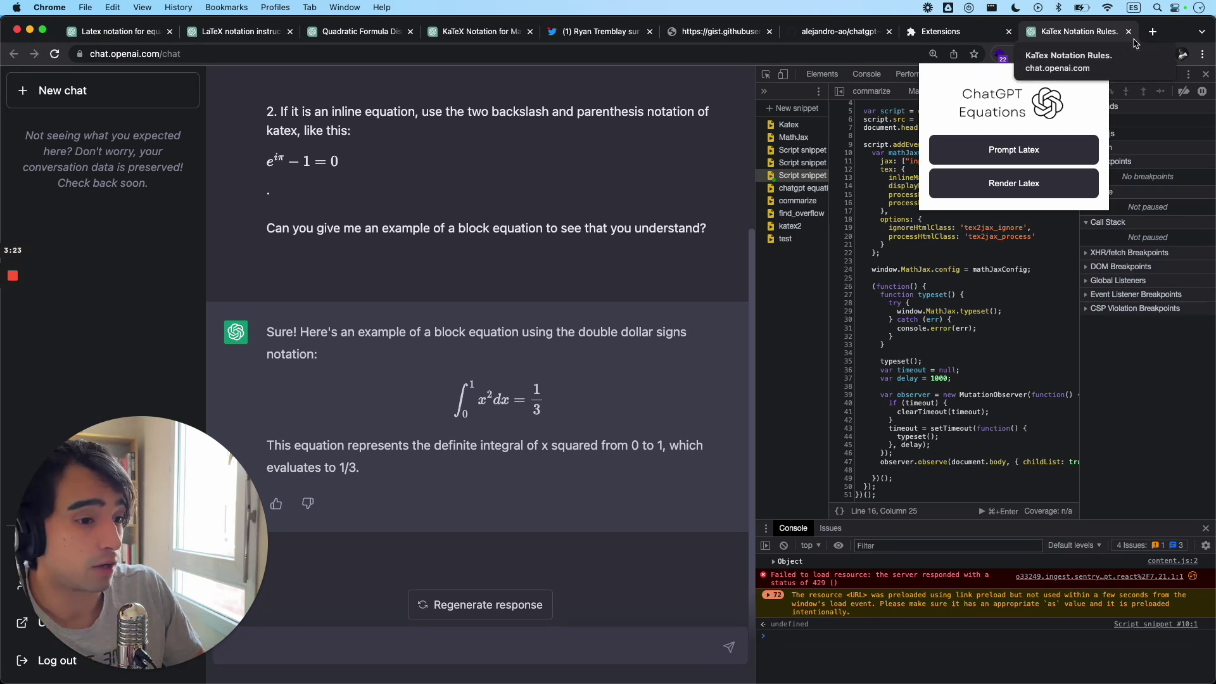
- Load chat.openai.com in a new tab and send the ChatGPT Equations Prompt Latex rules
click(1105, 56)
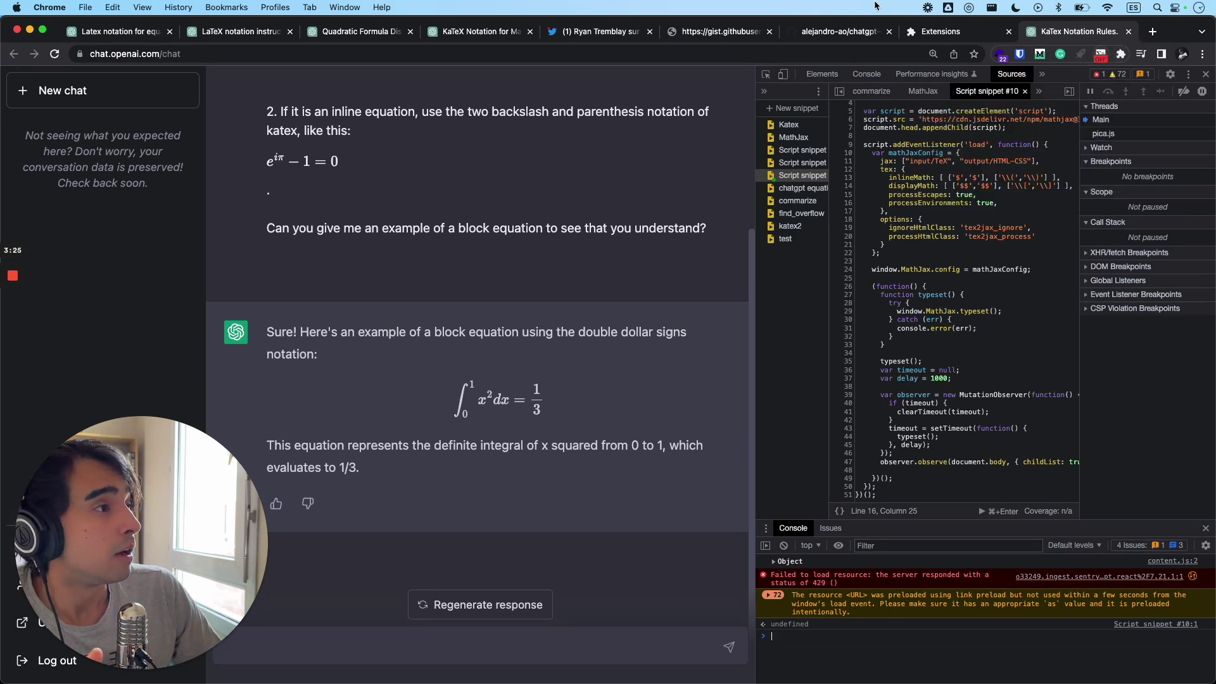
click(1153, 31)
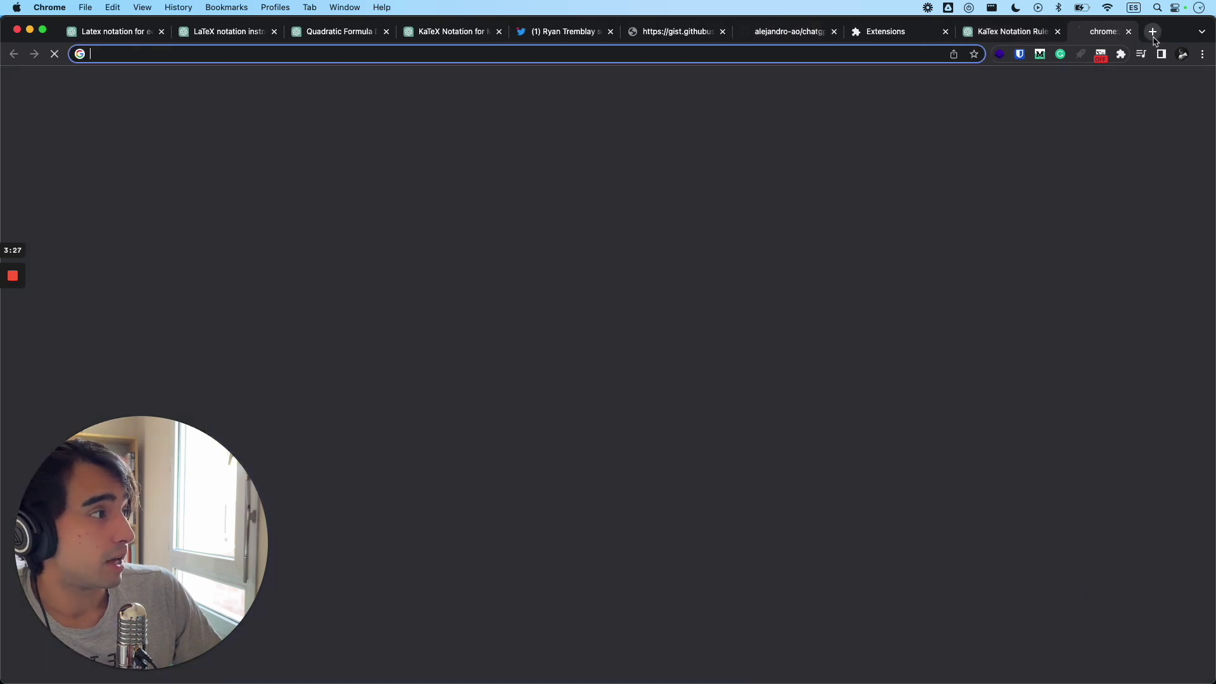
text(chat)
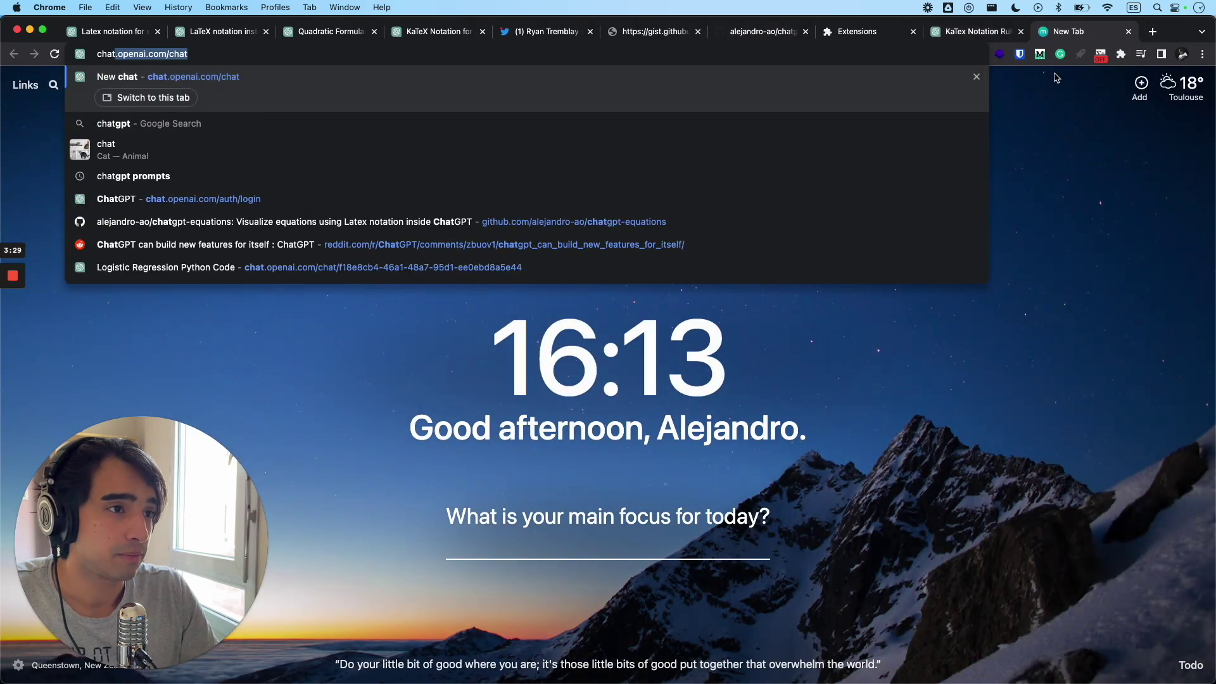
key(Return)
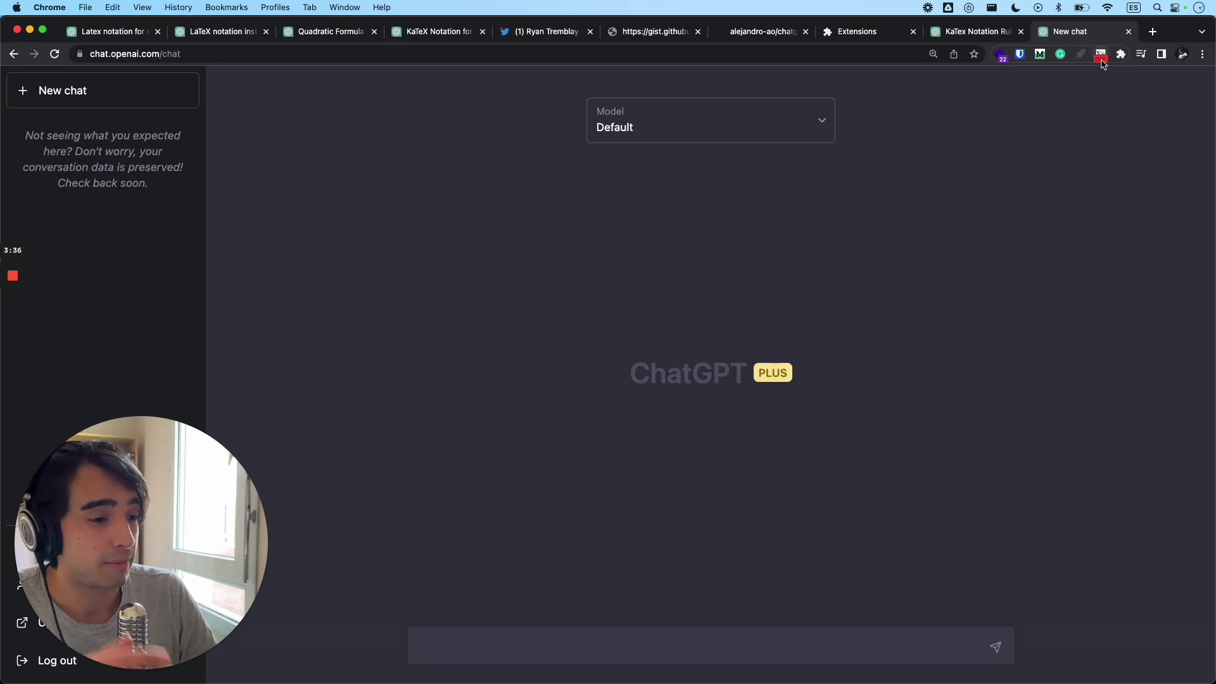
click(1101, 57)
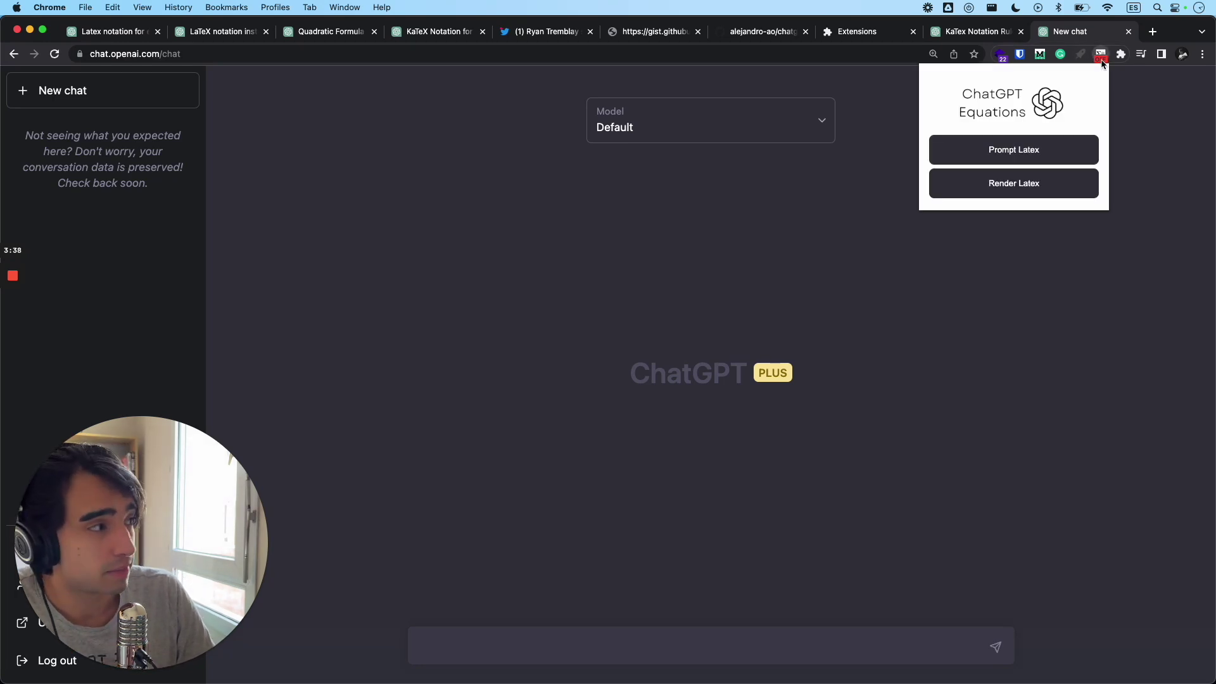
click(1046, 157)
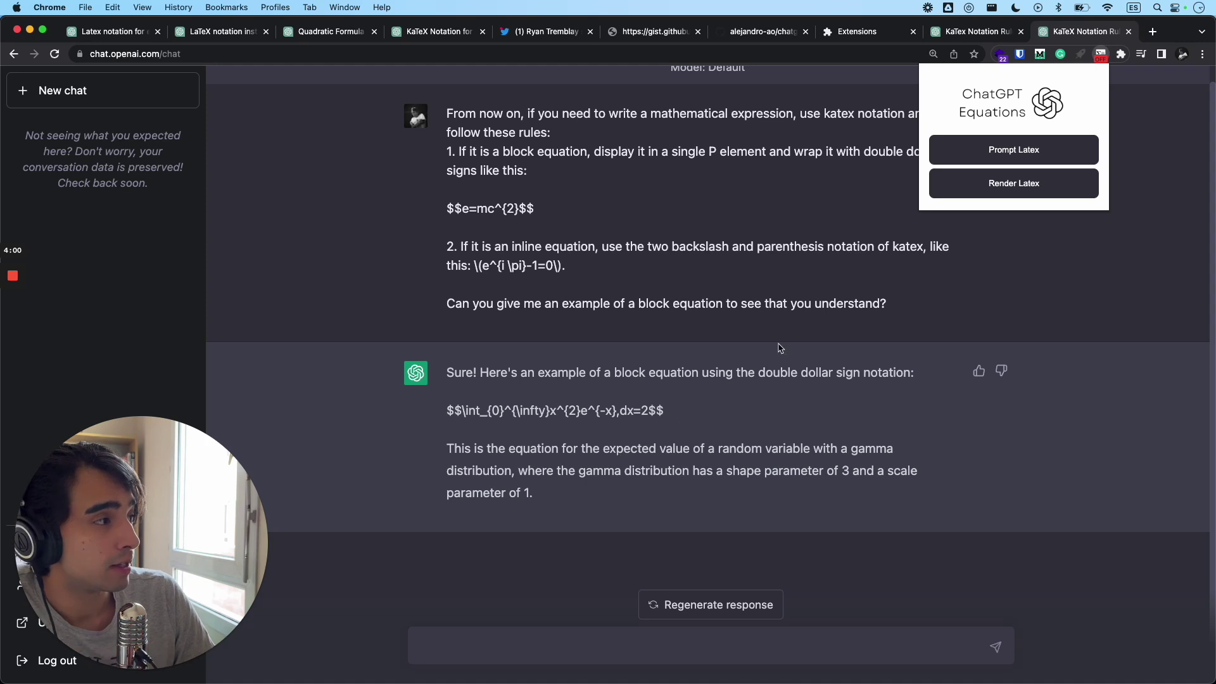
- Render the LaTeX as math, then send 'give me another equation' to get the Basel sum
click(1027, 187)
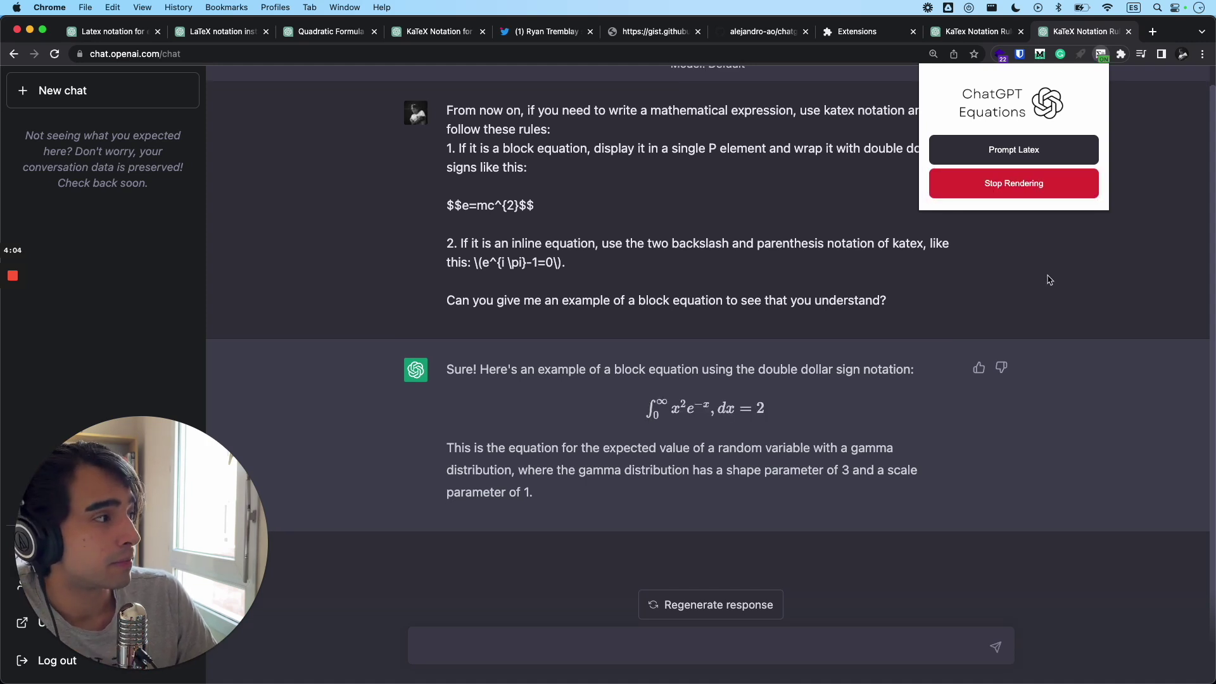
click(1011, 298)
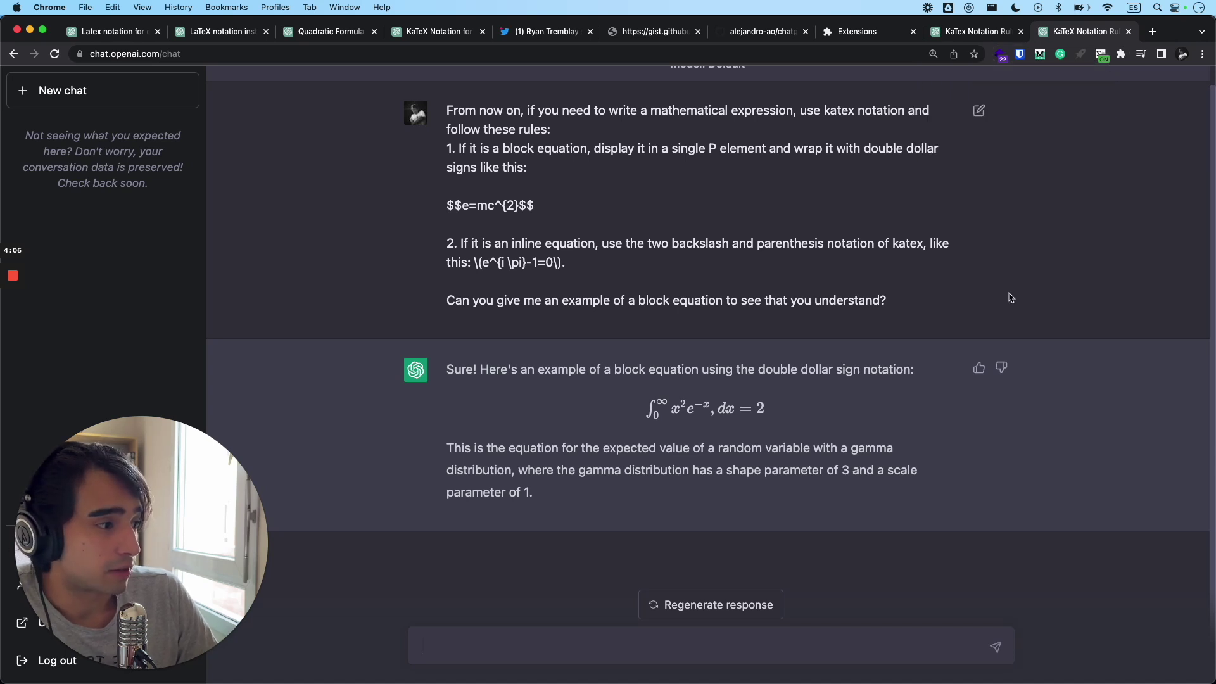
click(647, 639)
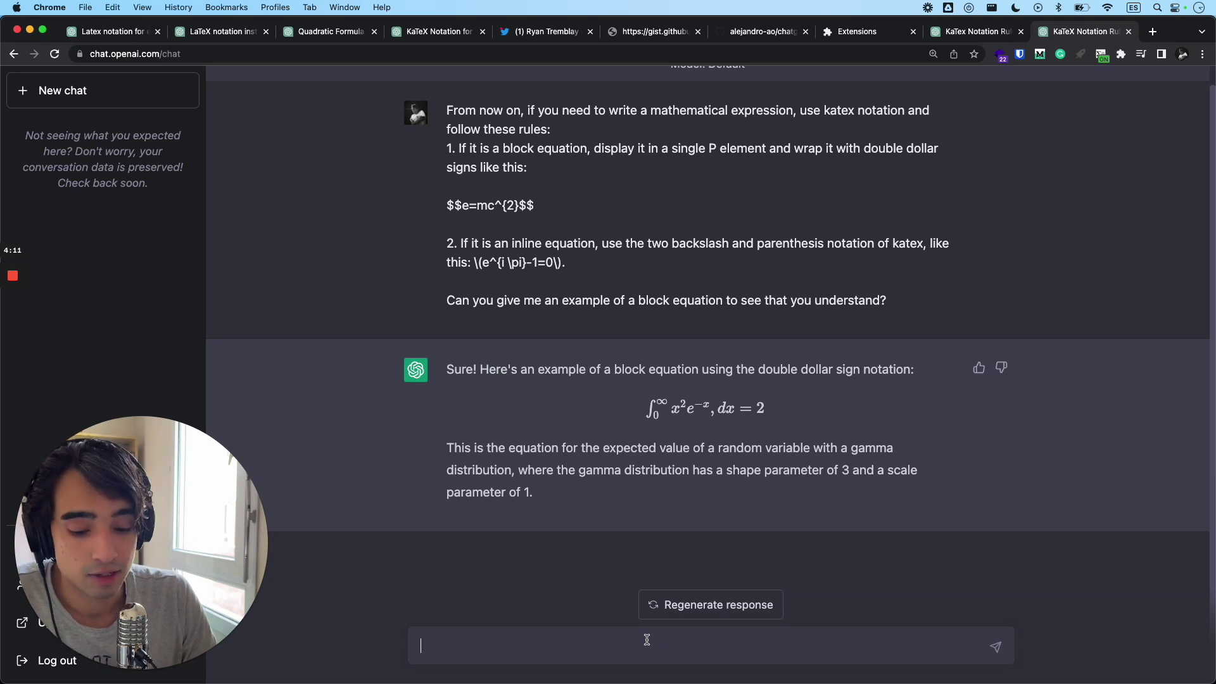
text(give me another e)
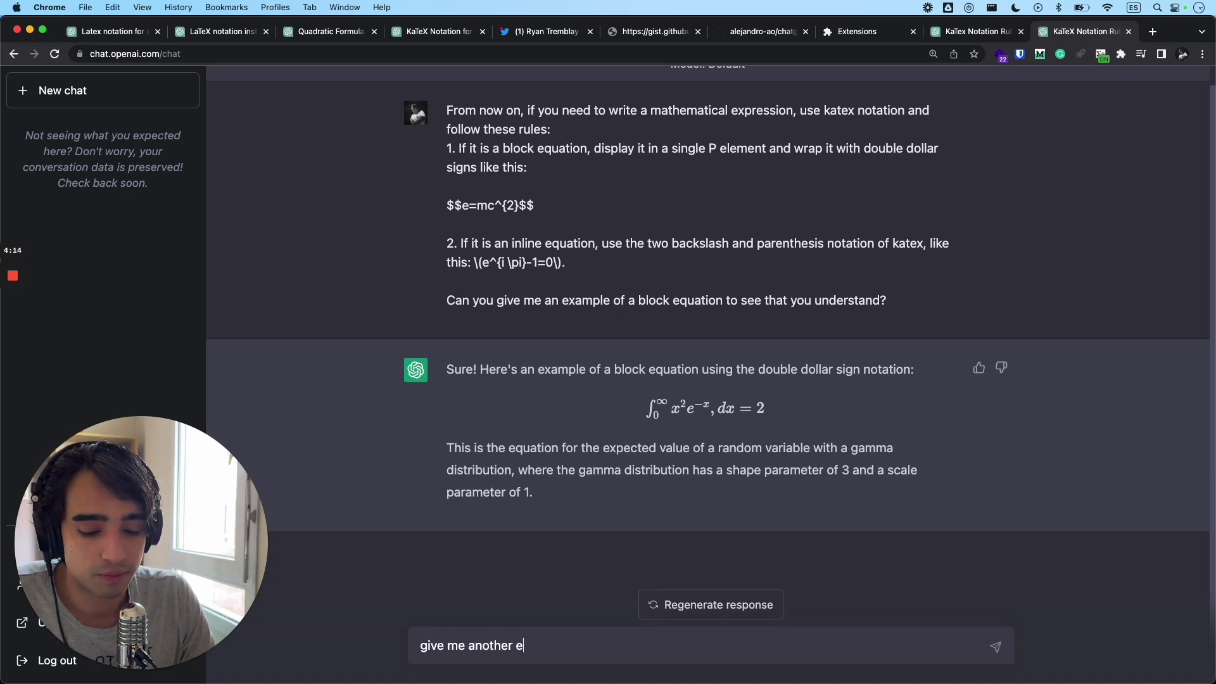
text(quation)
key(Return)
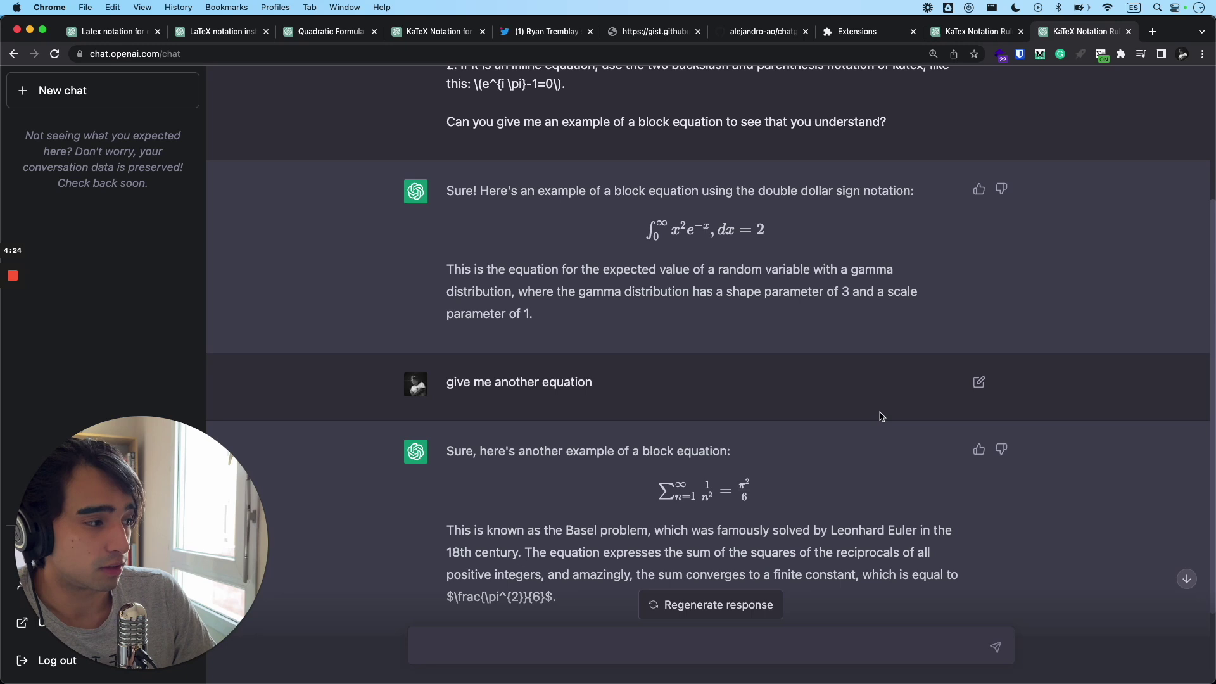
scroll(882, 416, up, 5)
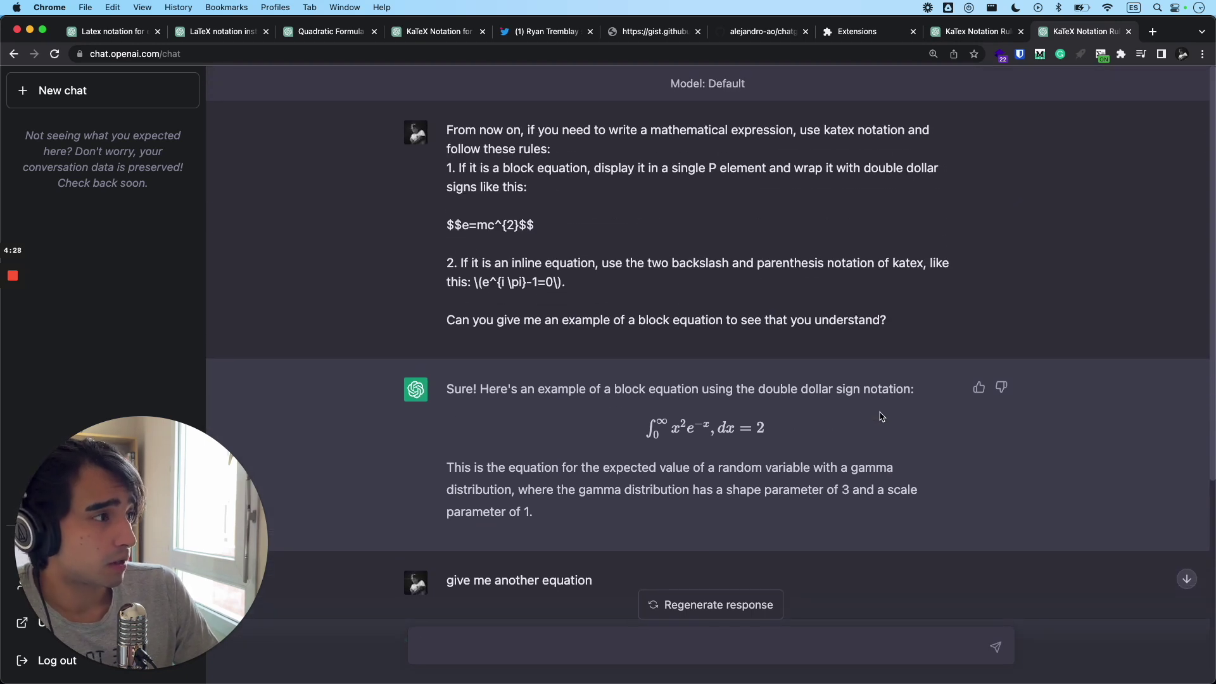
scroll(882, 416, down, 1)
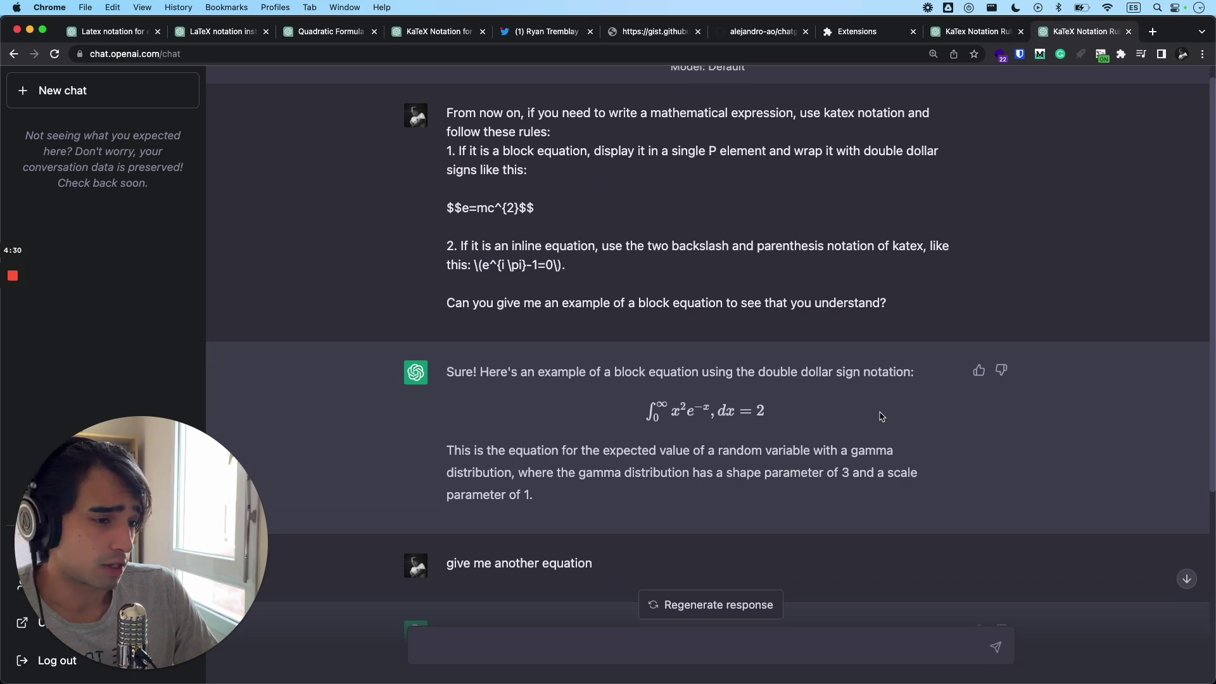
scroll(881, 416, down, 2)
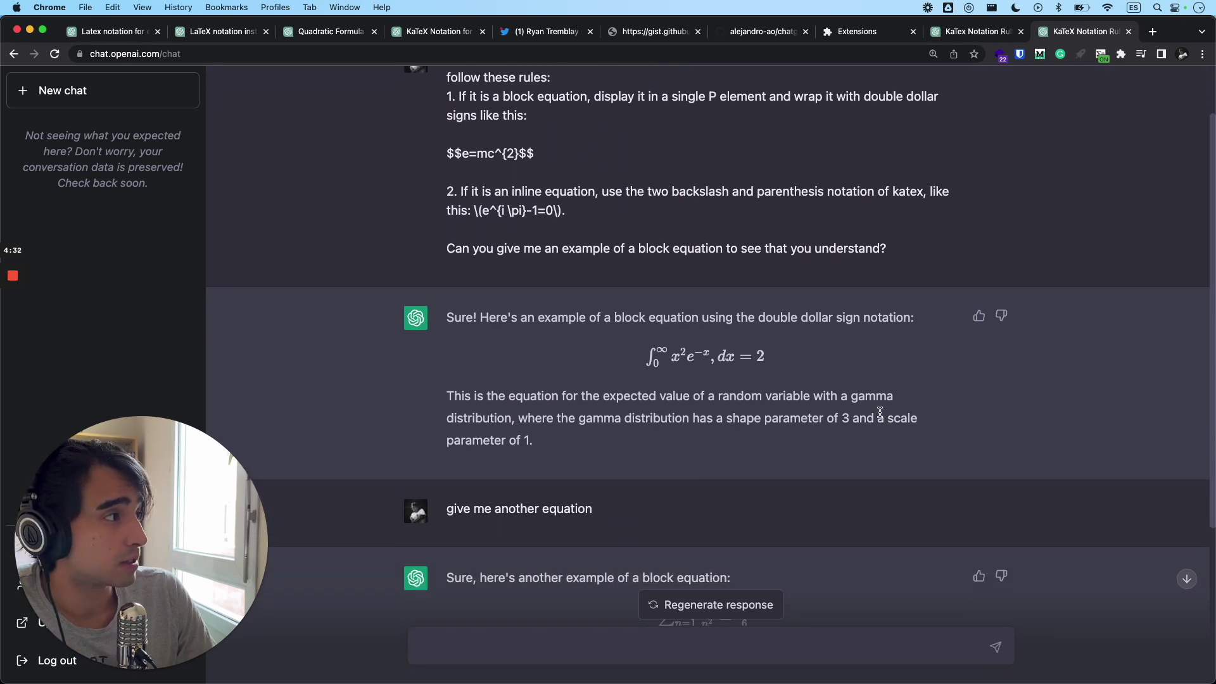
scroll(879, 412, up, 2)
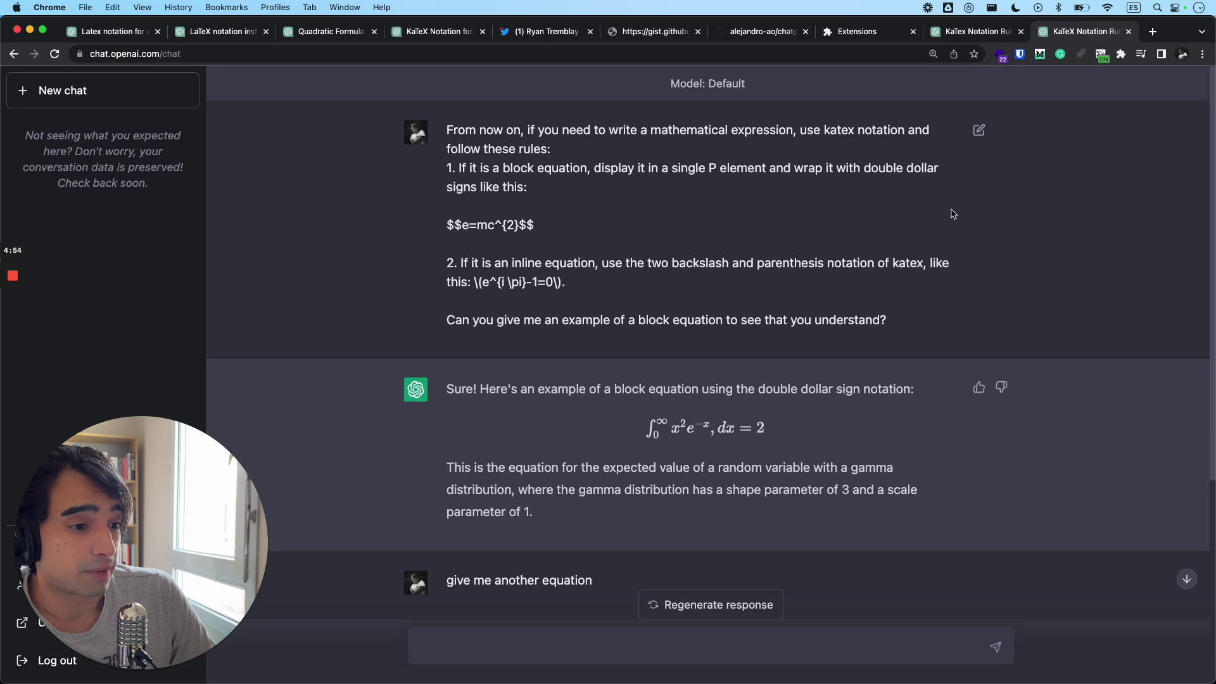
click(788, 38)
click(766, 154)
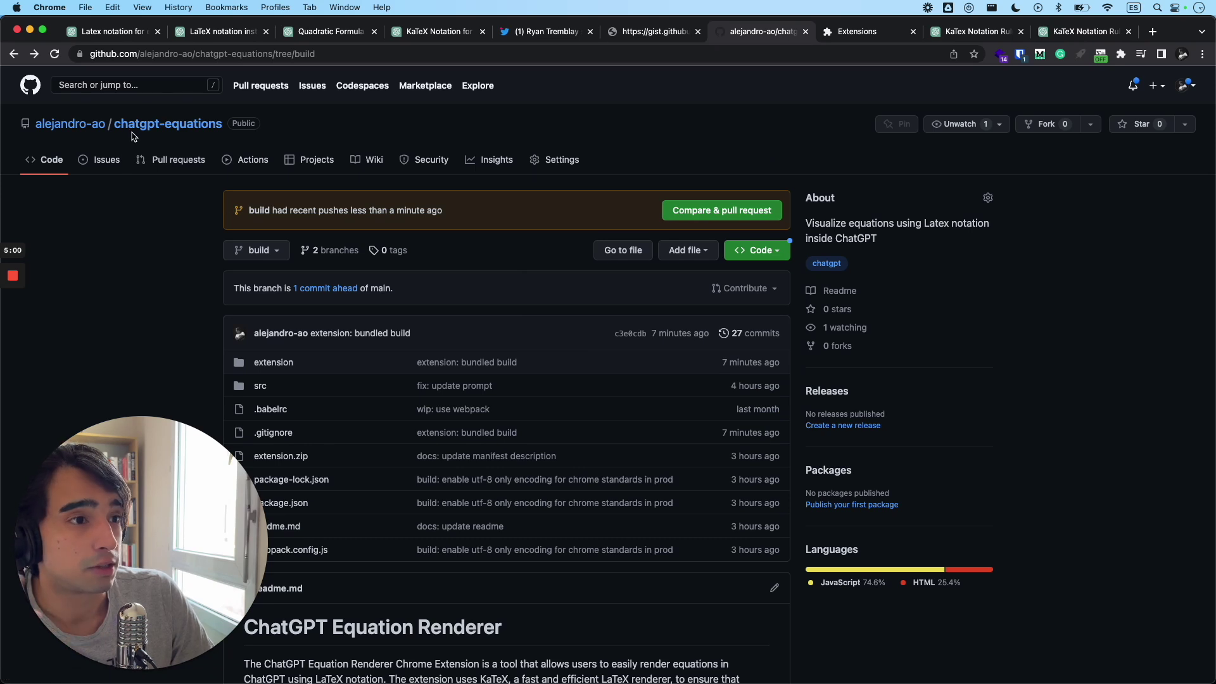
- Scroll through the chatgpt-equations build branch readme and back to the top
scroll(169, 171, down, 5)
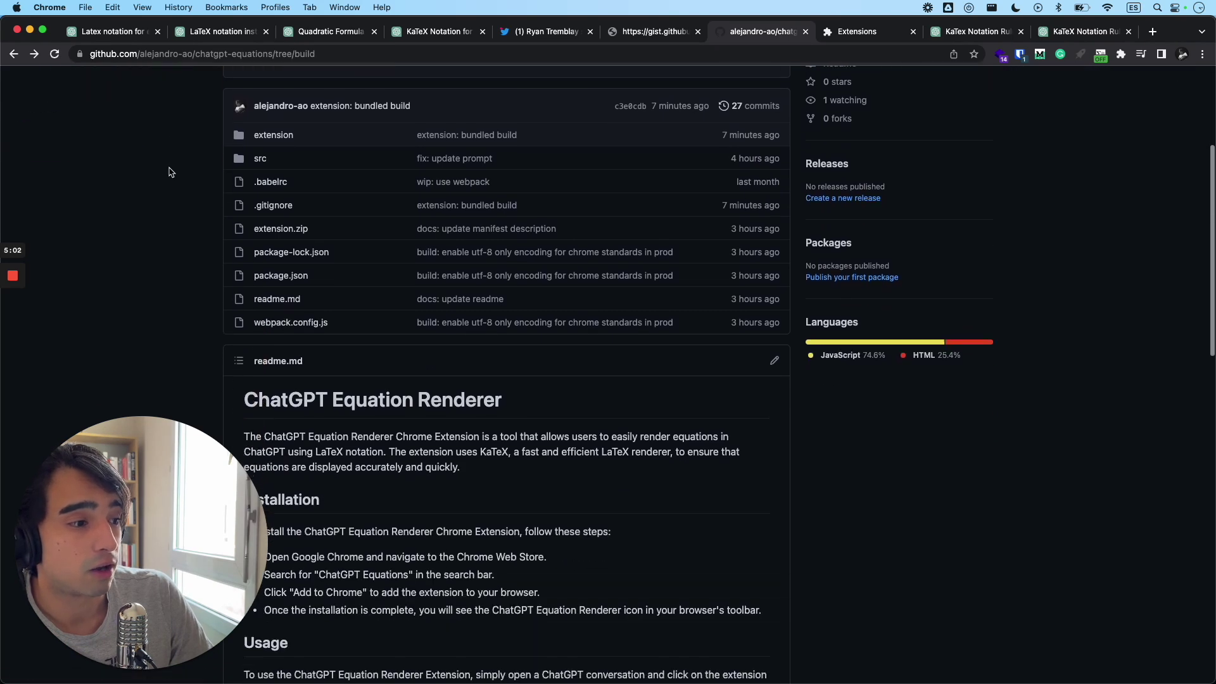
scroll(169, 171, down, 10)
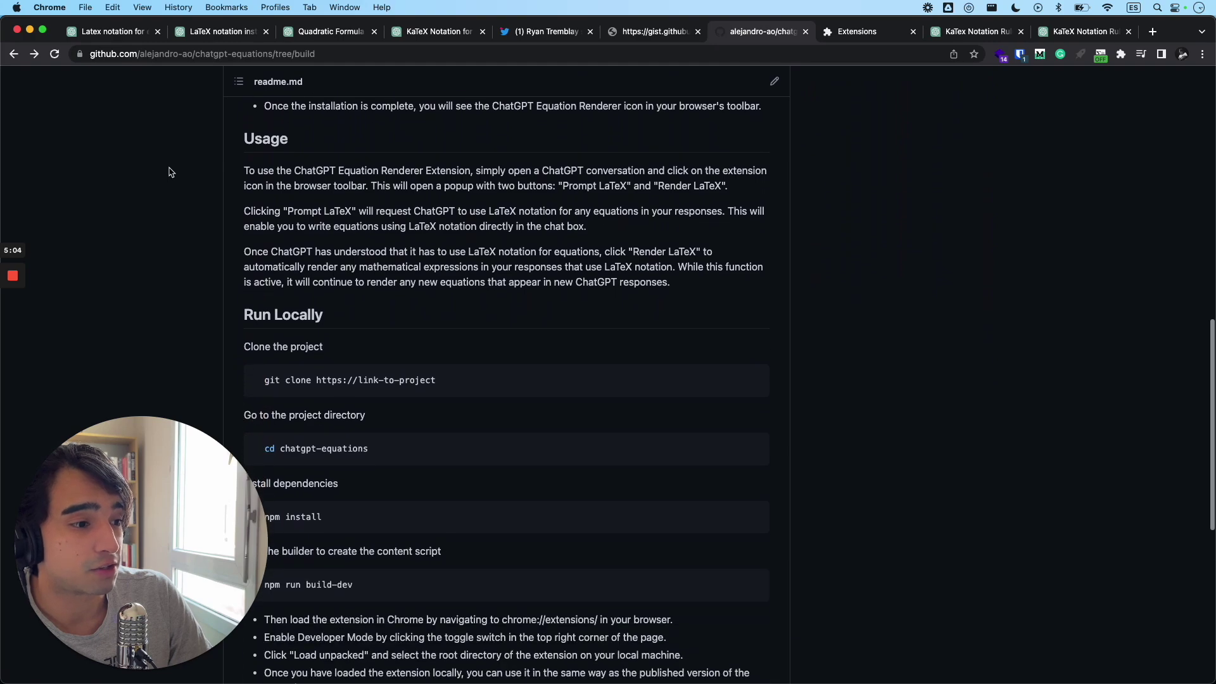
scroll(169, 172, up, 15)
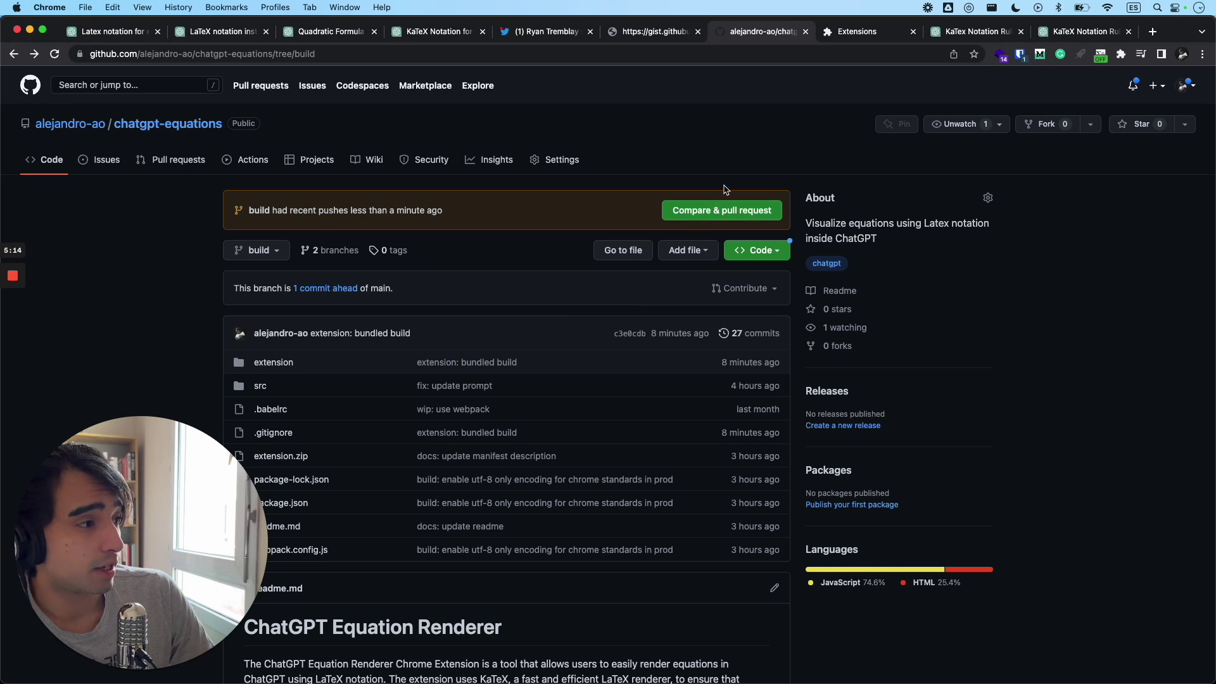
- Download the build branch via Code > Download ZIP and open the zip in Finder
click(776, 260)
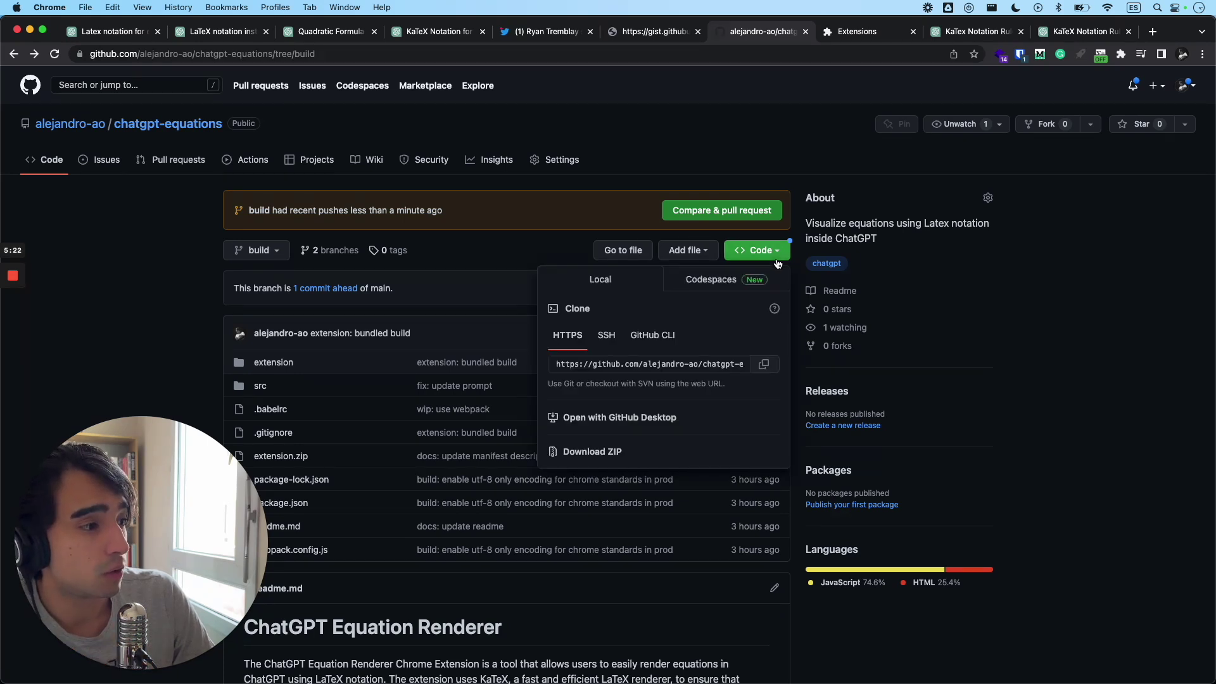
click(598, 452)
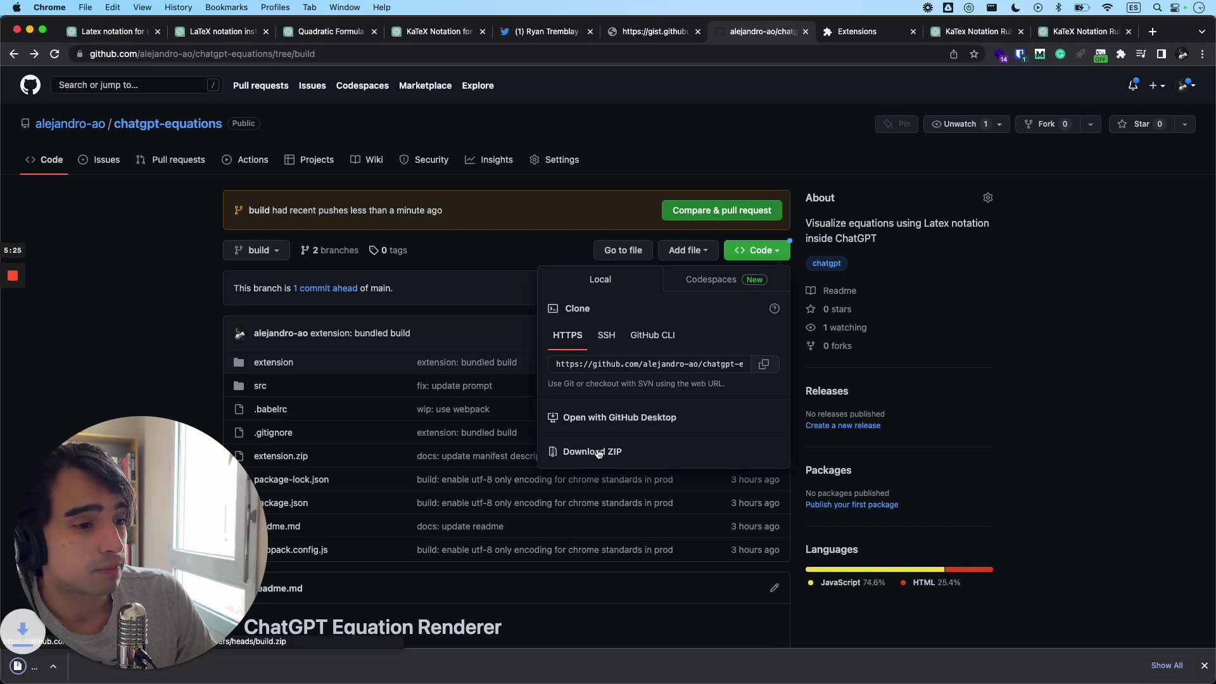
click(31, 671)
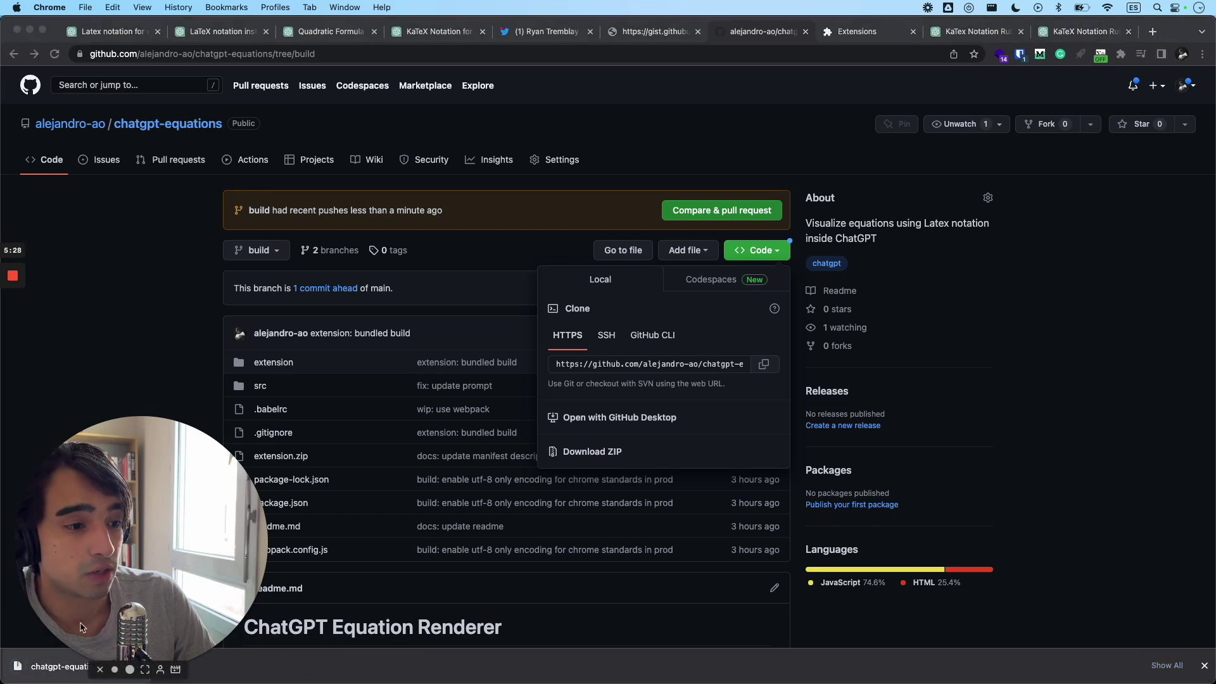
click(43, 675)
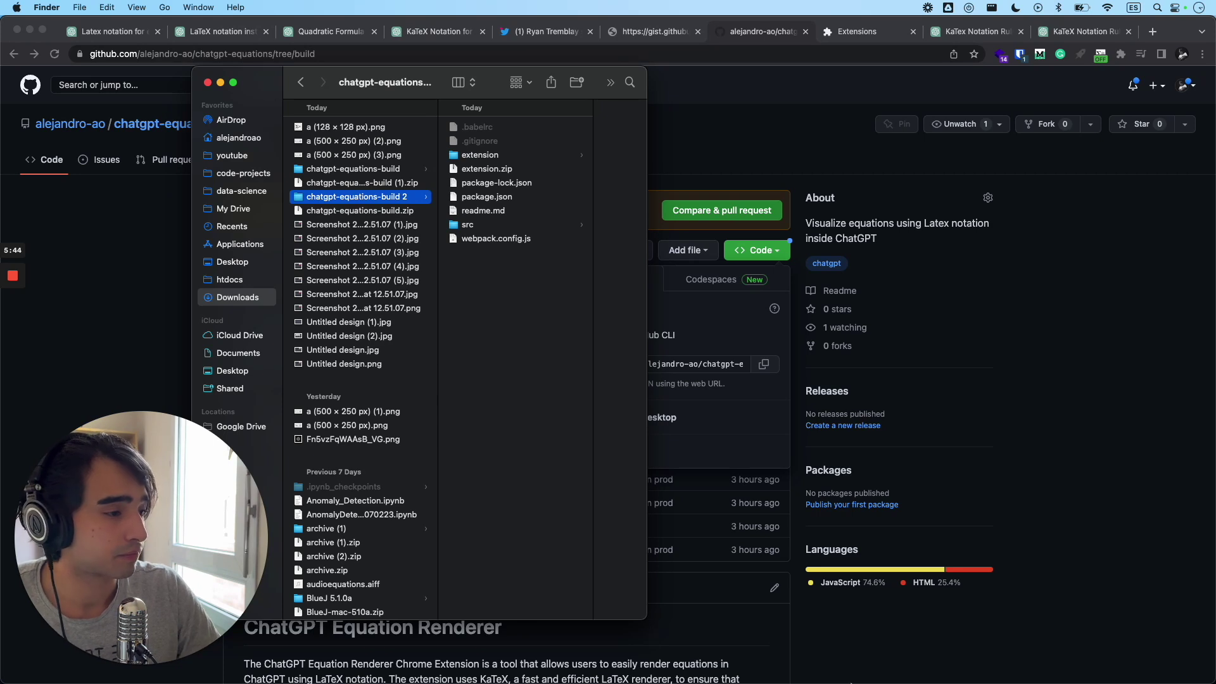
- Resize Finder and show the extension folder's manifest.json, background.js, content.js and popup files
drag(641, 616, 669, 460)
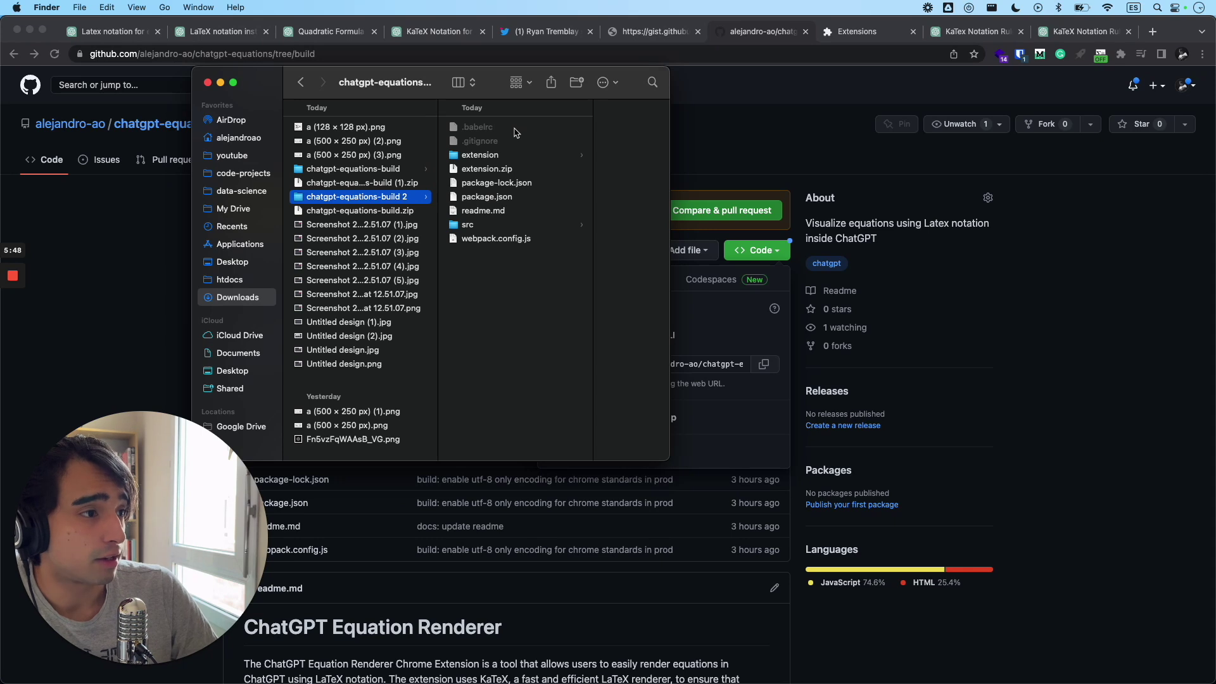
click(487, 157)
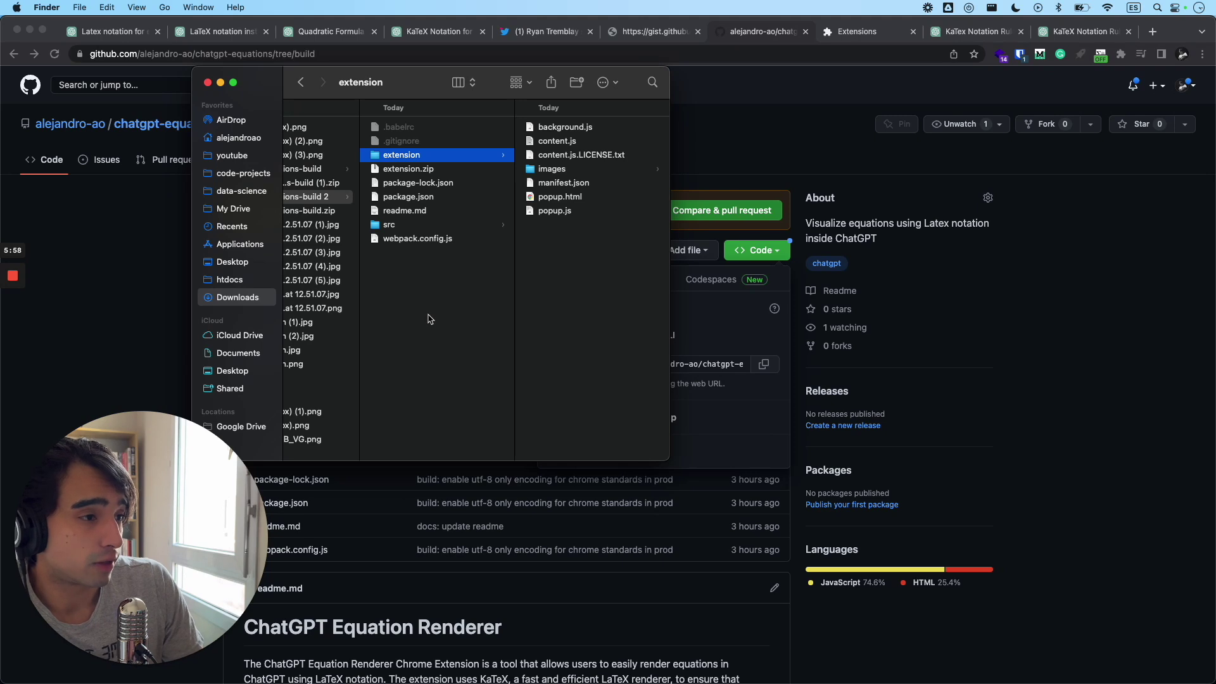
drag(423, 280, 426, 169)
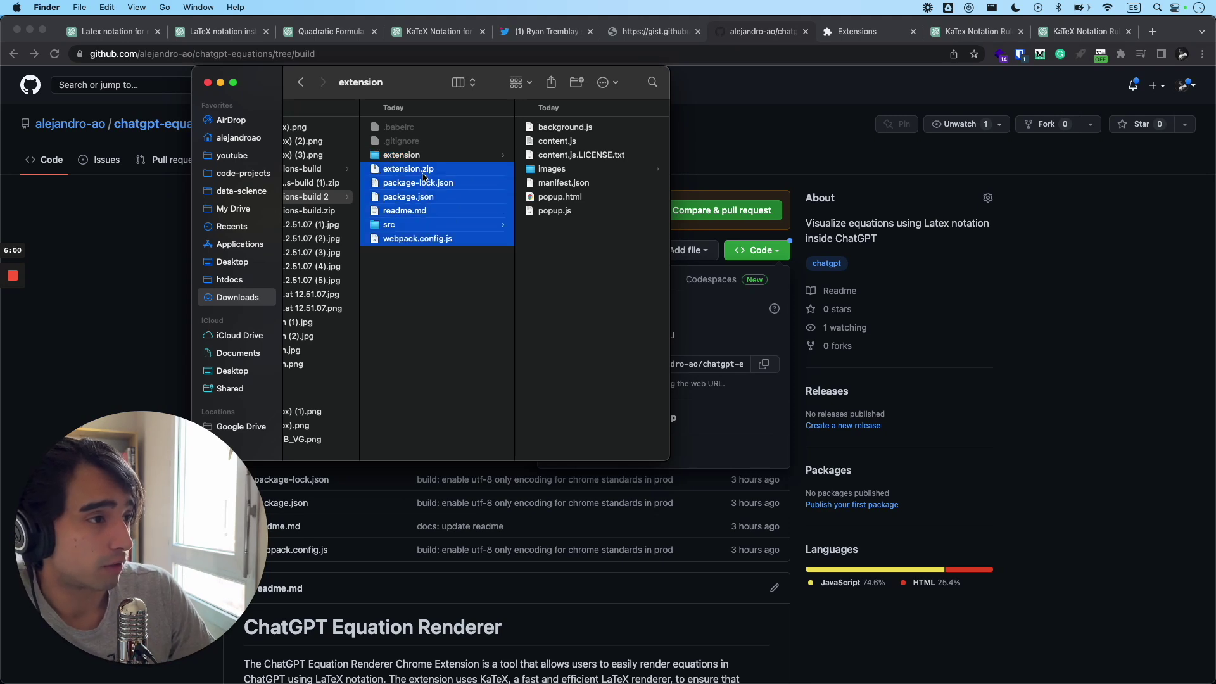
click(489, 343)
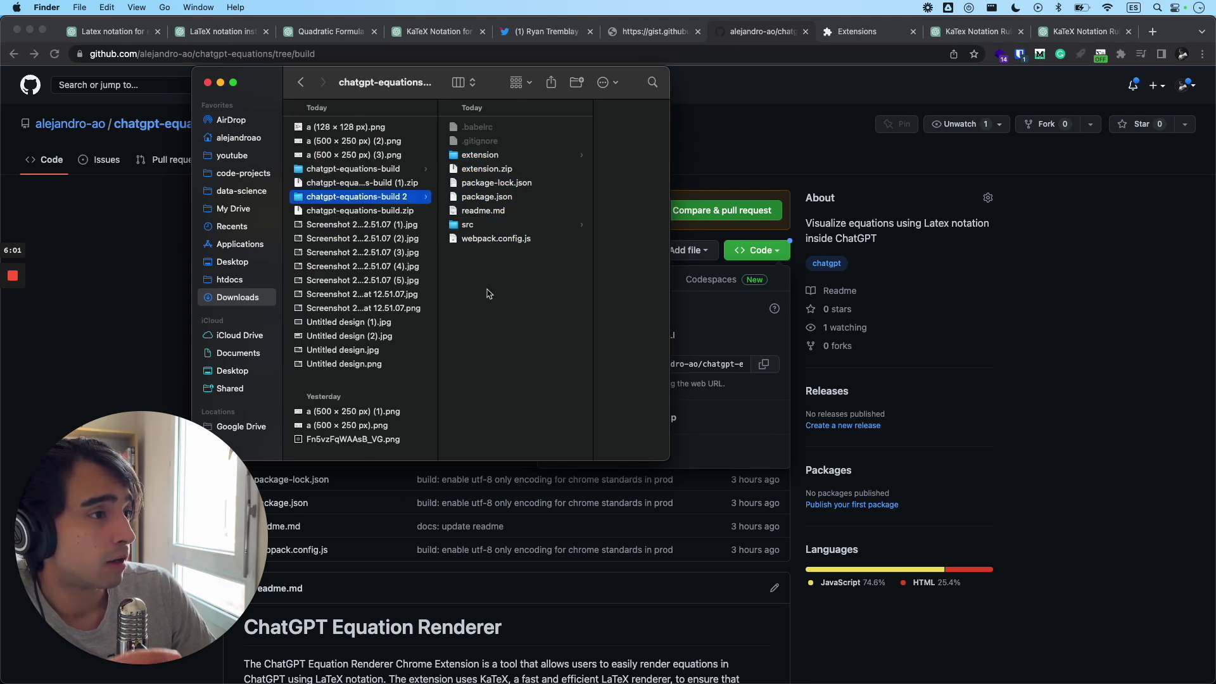
click(512, 156)
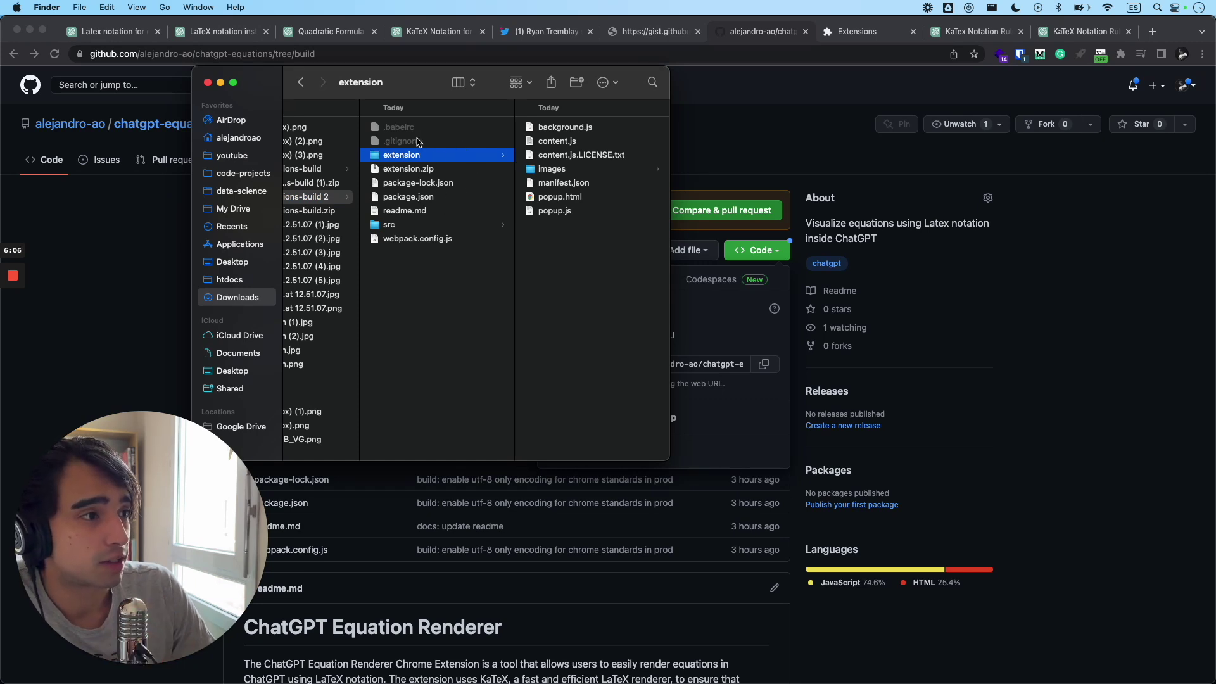
- Bring Chrome forward and load the chrome://extensions page
click(864, 174)
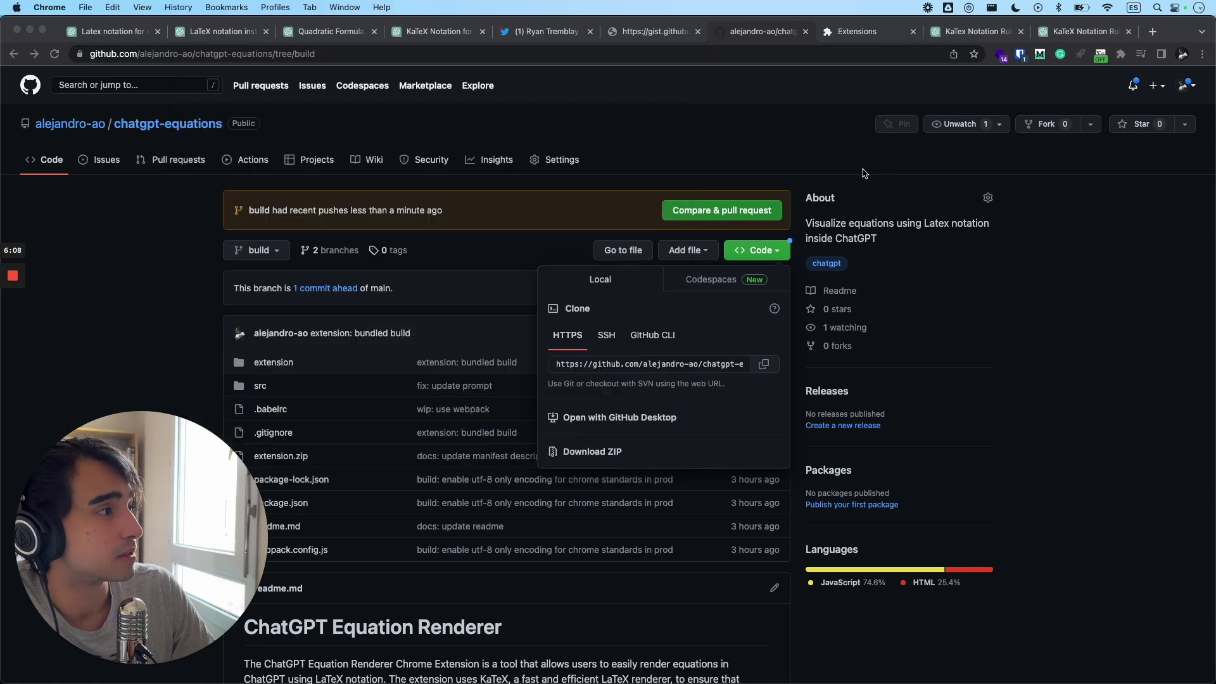
click(873, 32)
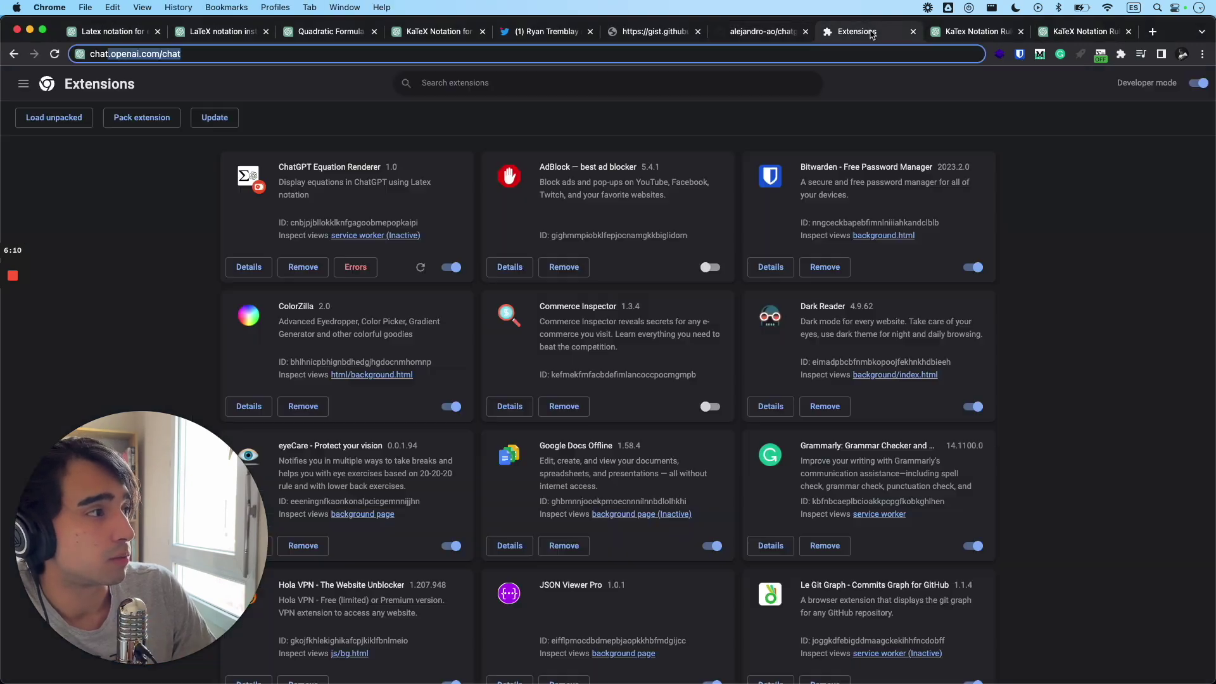
key(BackSpace)
key(BackSpace)
key(BackSpace)
key(BackSpace)
key(BackSpace)
key(BackSpace)
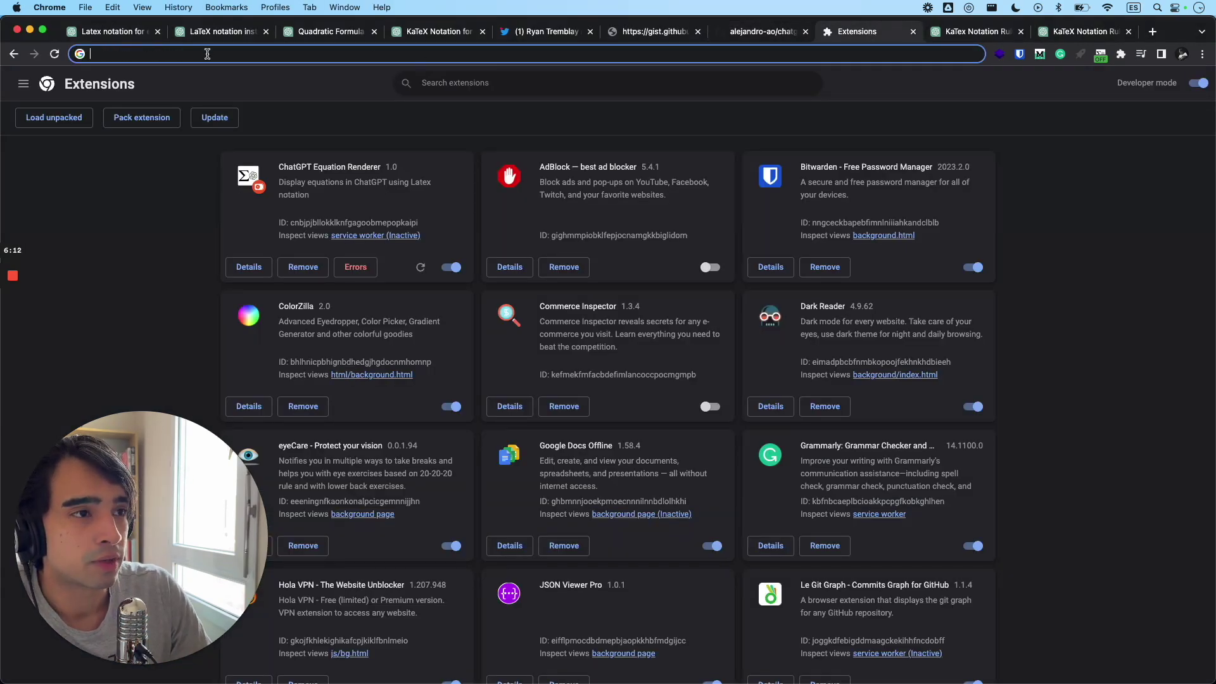
click(212, 55)
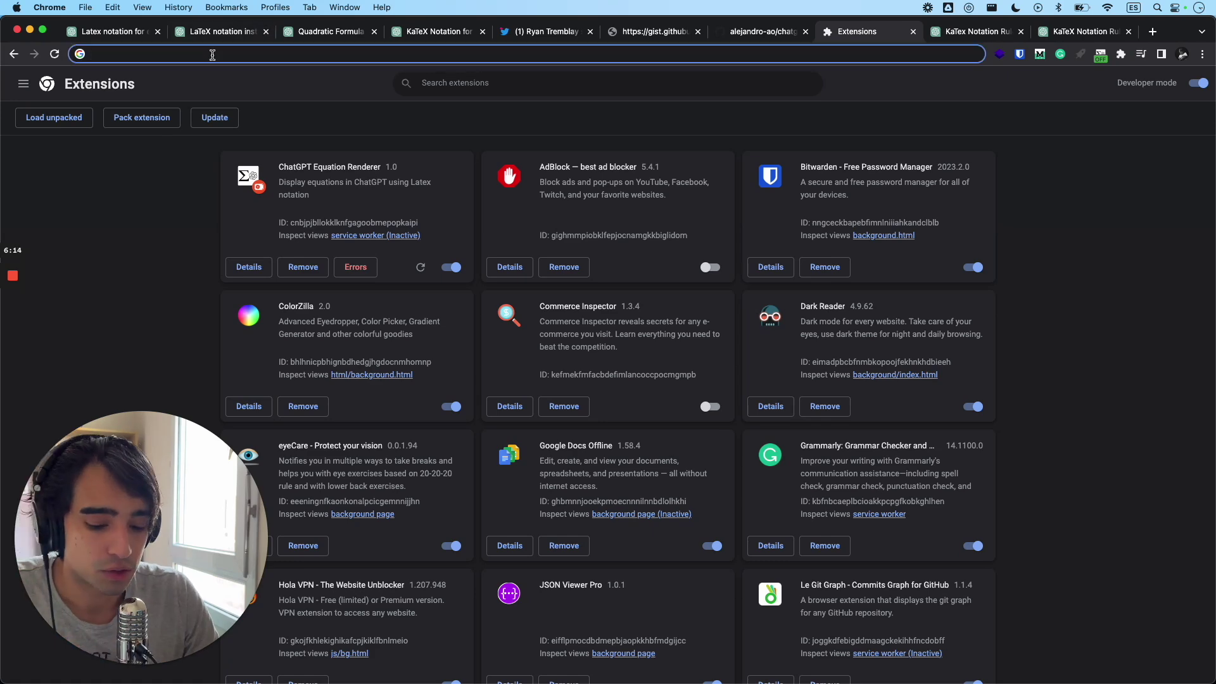
text(chrome)
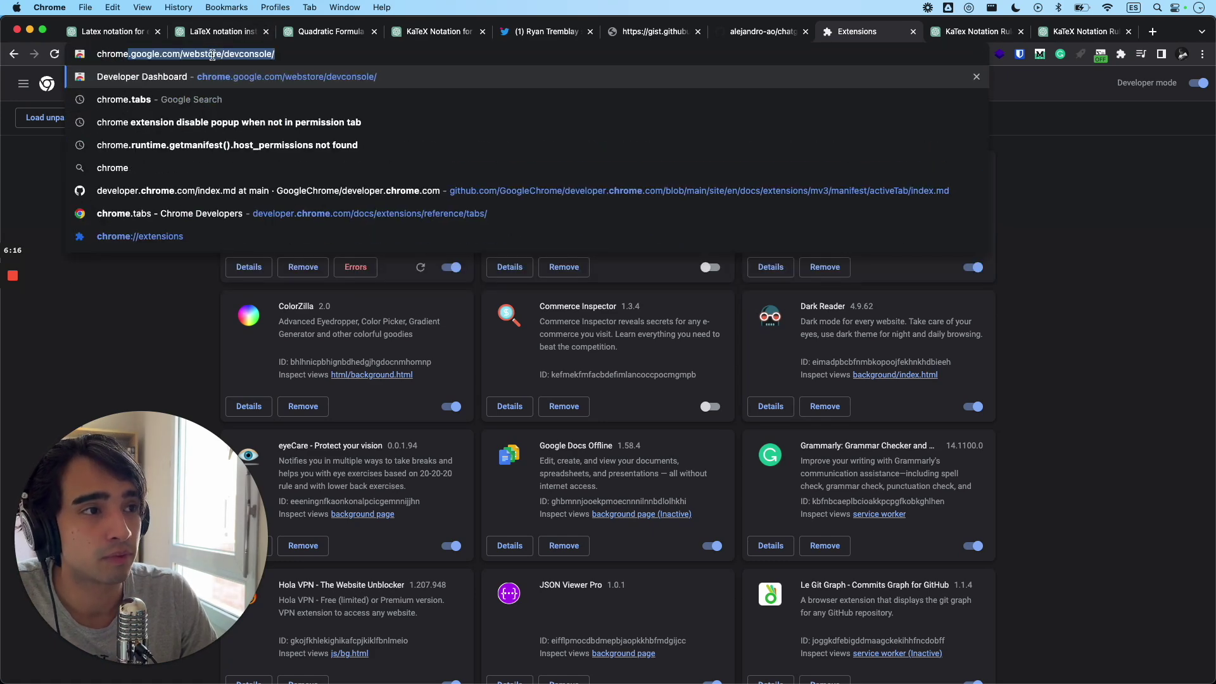
text(://e)
key(Return)
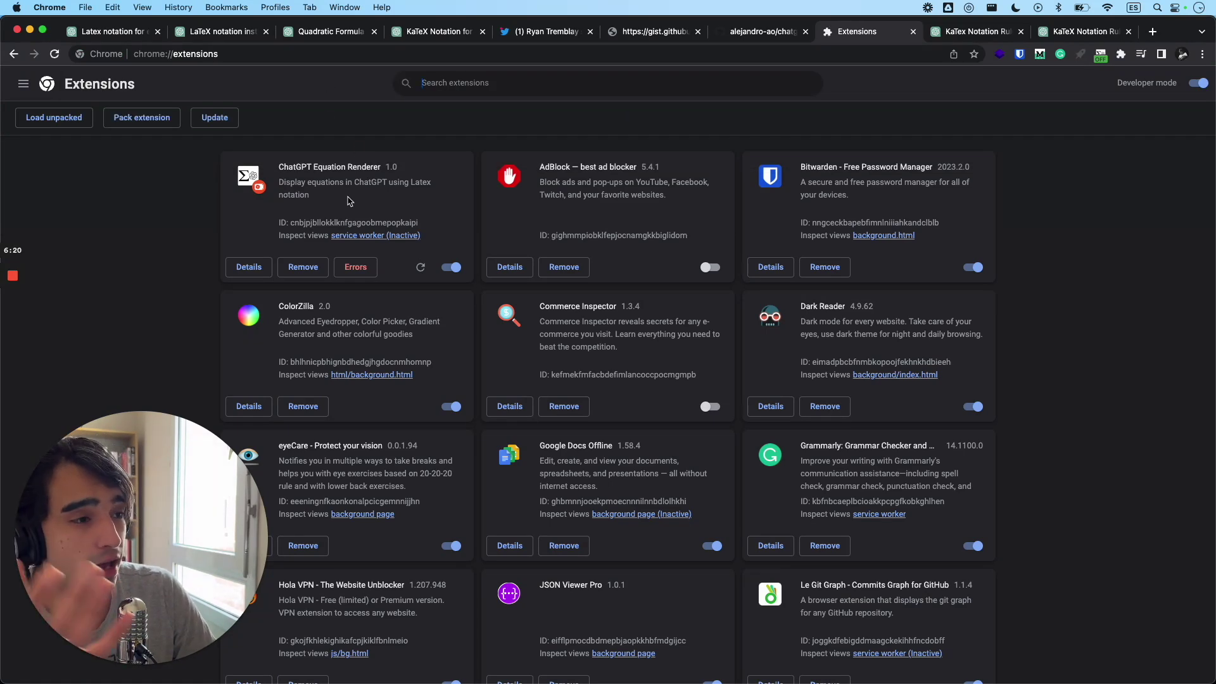
- Remove the ChatGPT Equation Renderer extension and toggle Developer mode off and back on
click(305, 269)
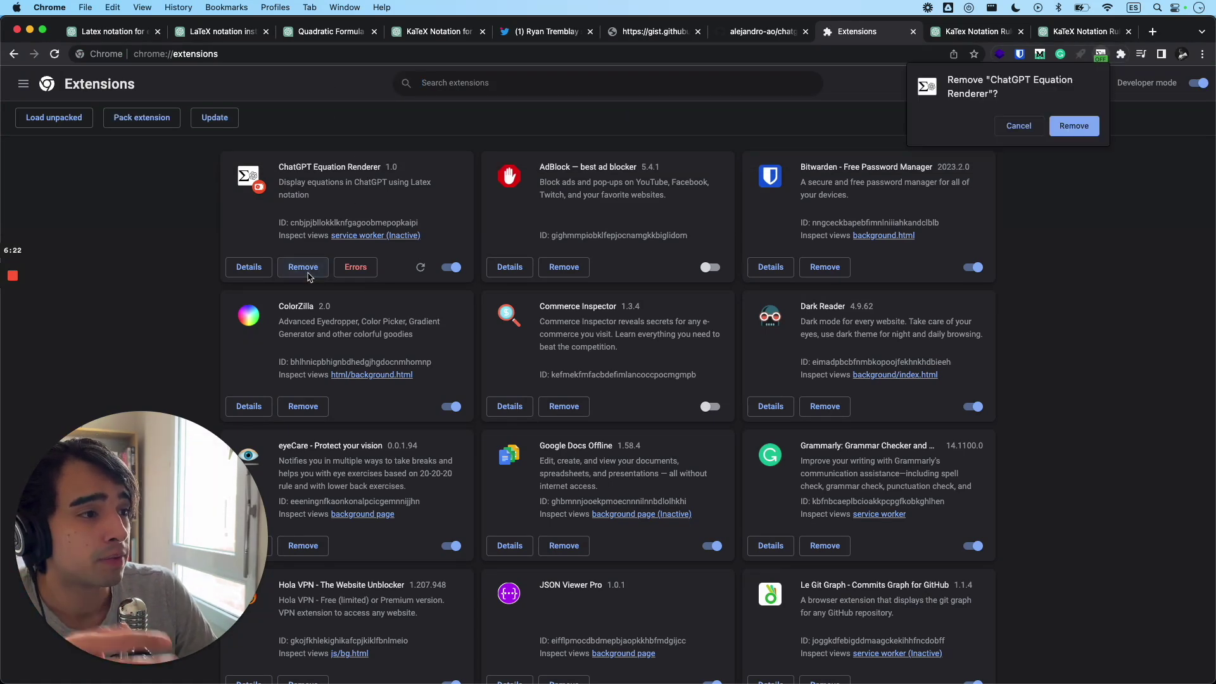
click(1079, 131)
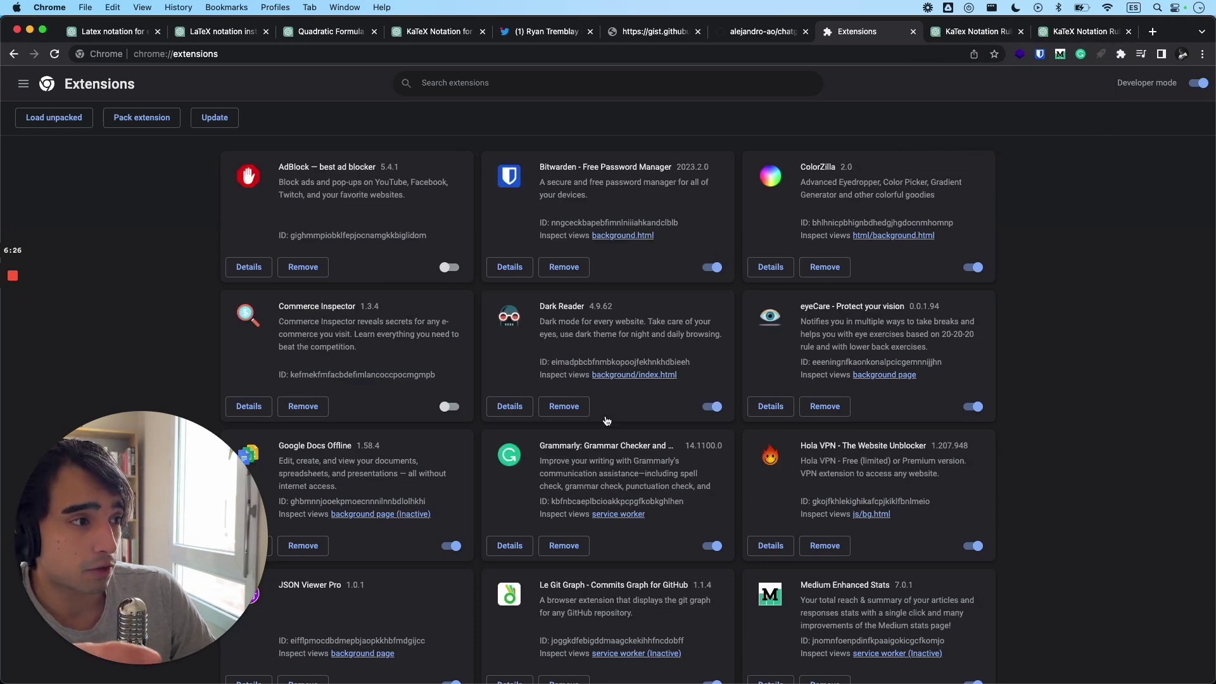
click(1196, 85)
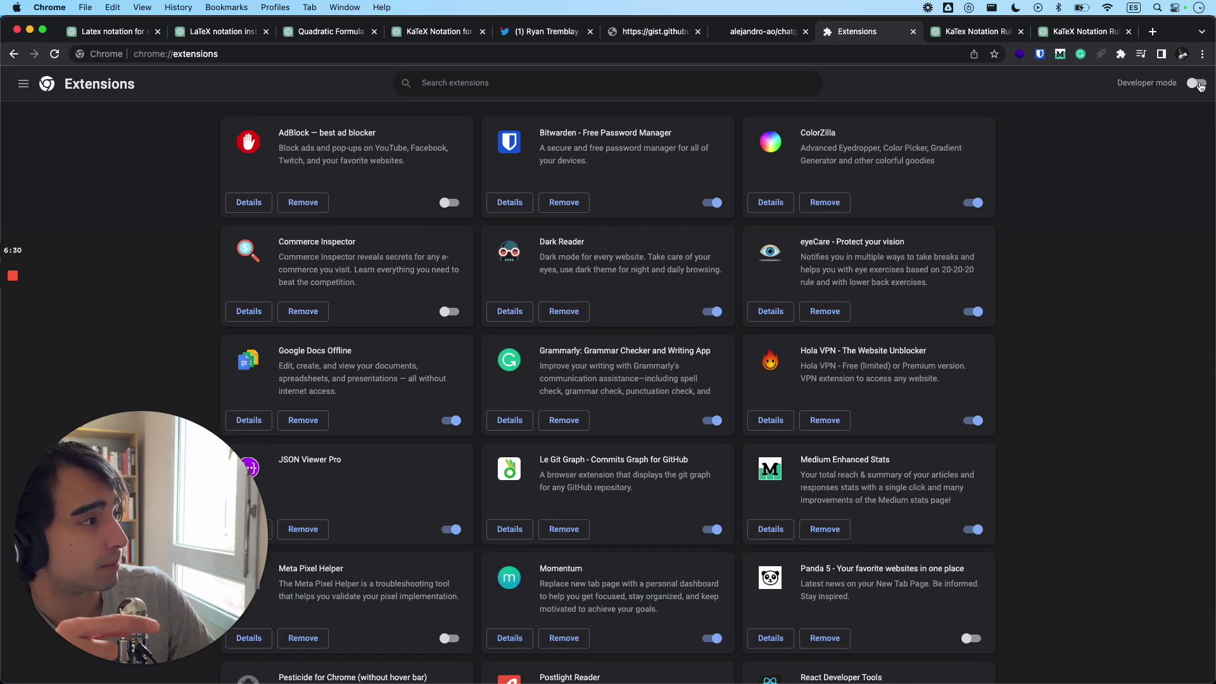
click(1198, 85)
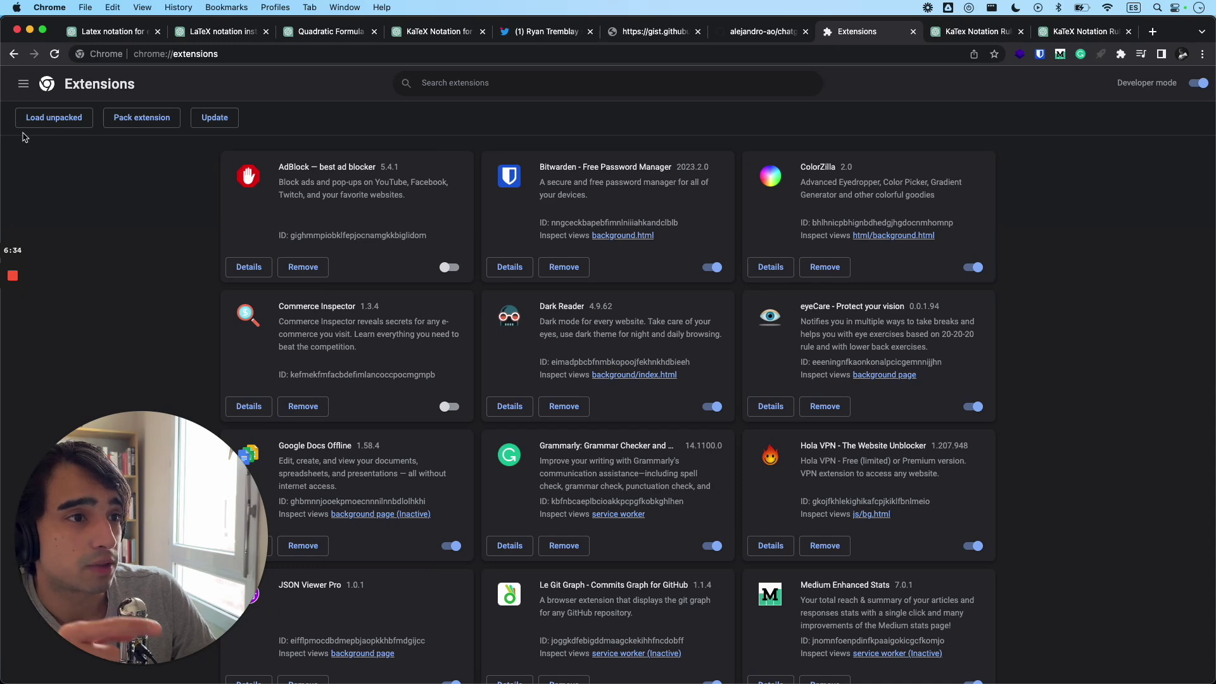
- Load unpacked from Downloads > chatgpt-equations-build 2 > extension, then reload ChatGPT Equation Renderer 1.0
click(53, 121)
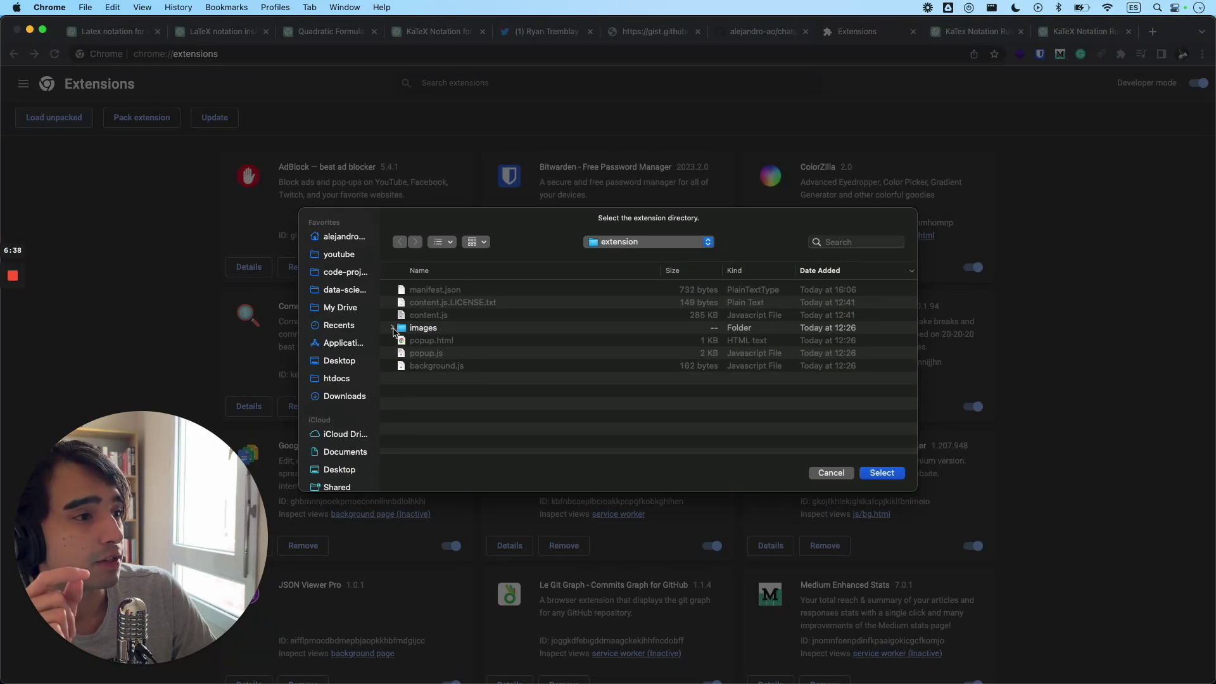
click(352, 399)
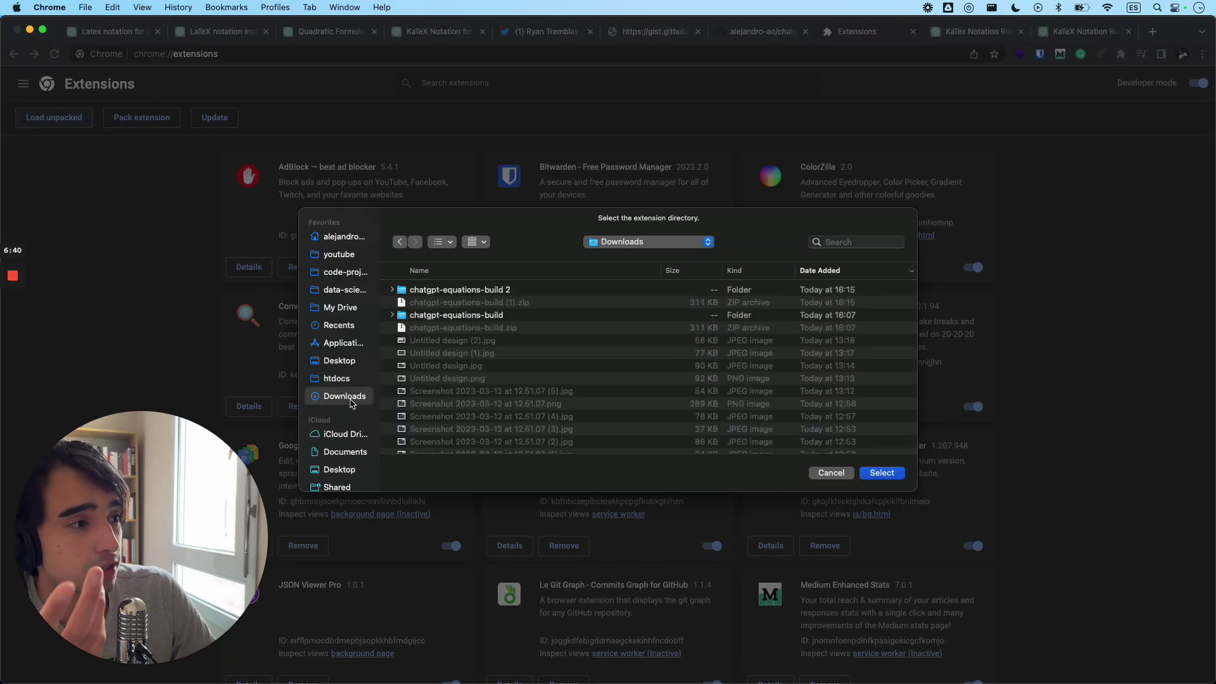
double_click(443, 292)
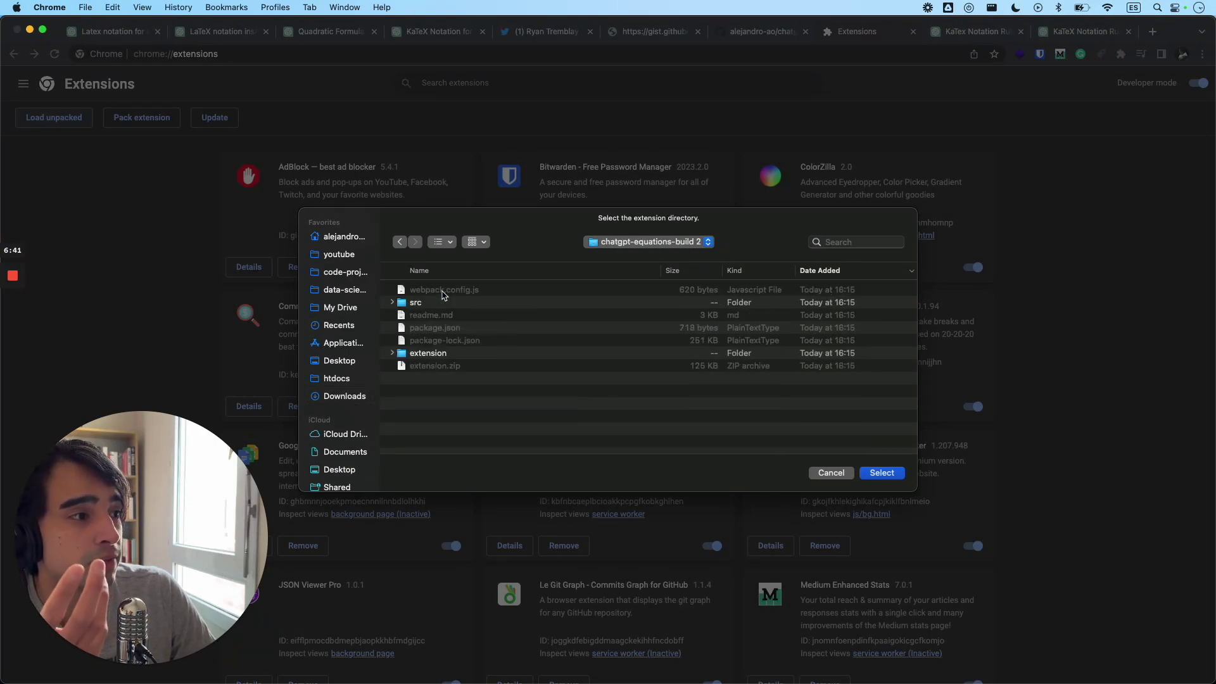
click(435, 356)
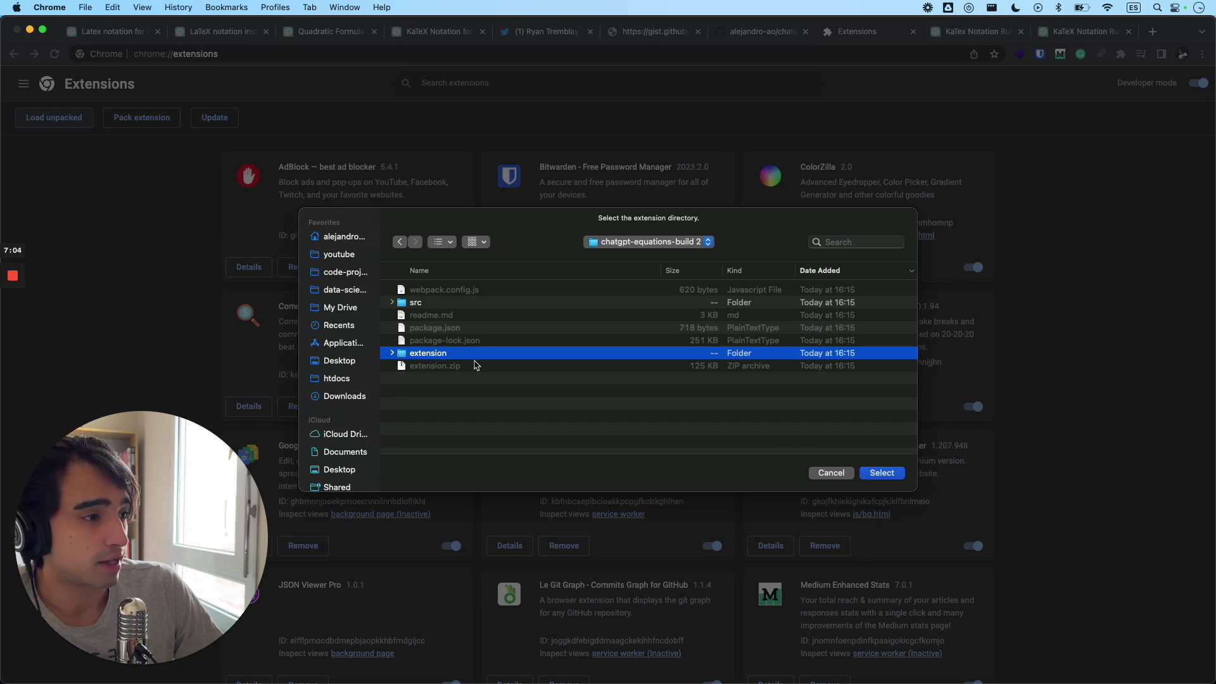
click(883, 473)
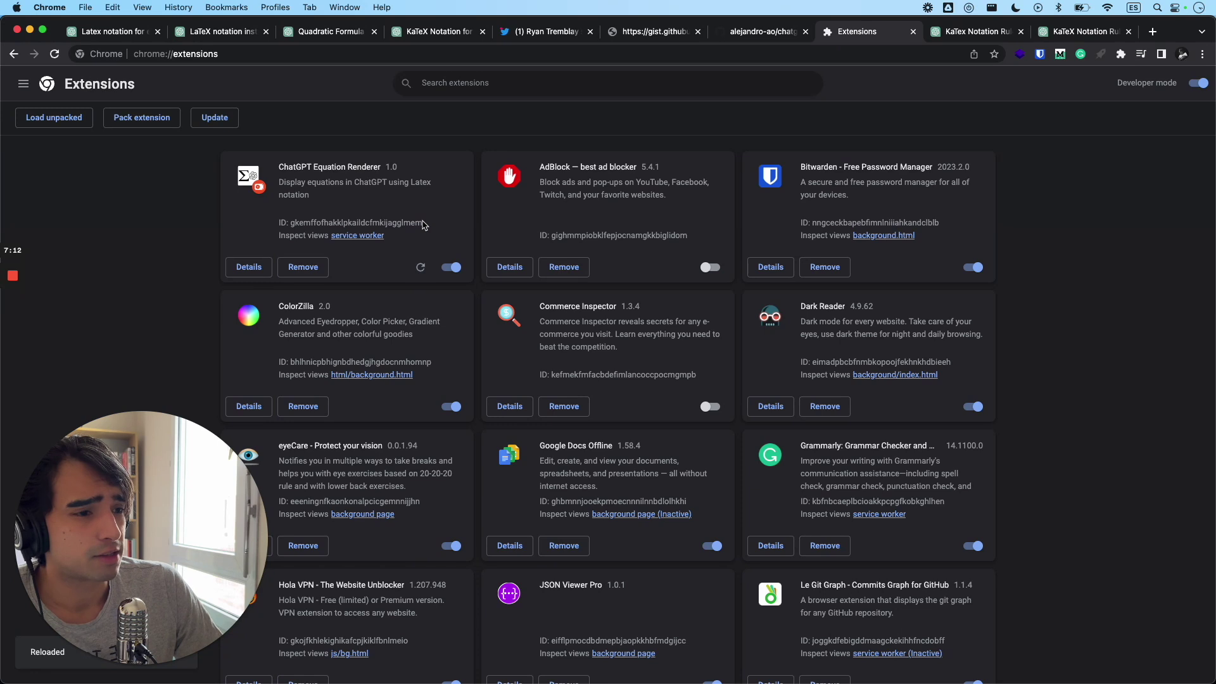
click(421, 268)
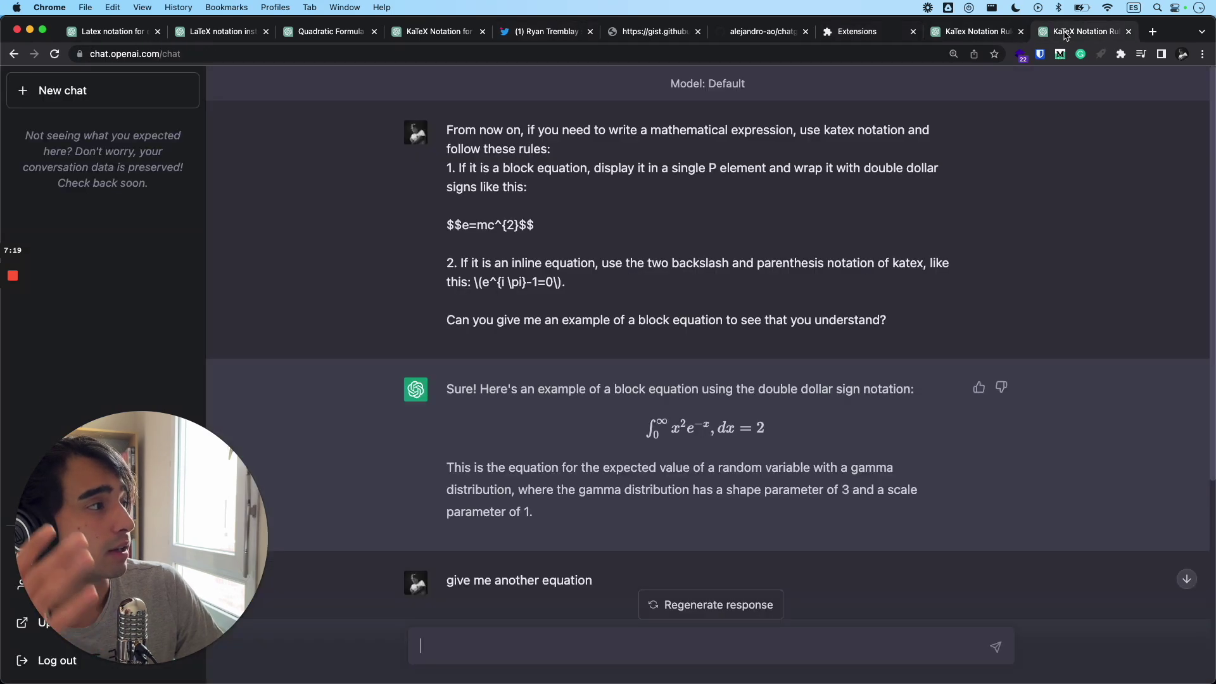
- Reload ChatGPT and pin ChatGPT Equation Renderer to the browser toolbar
click(1051, 35)
key(super+r)
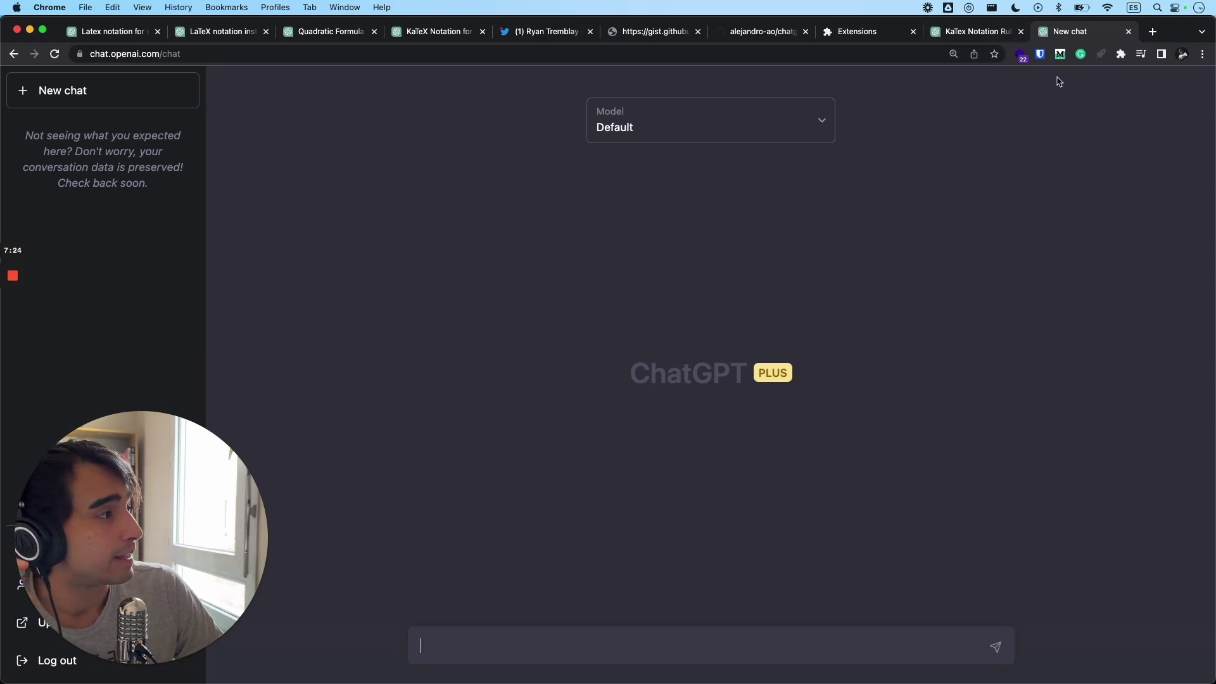
click(1120, 54)
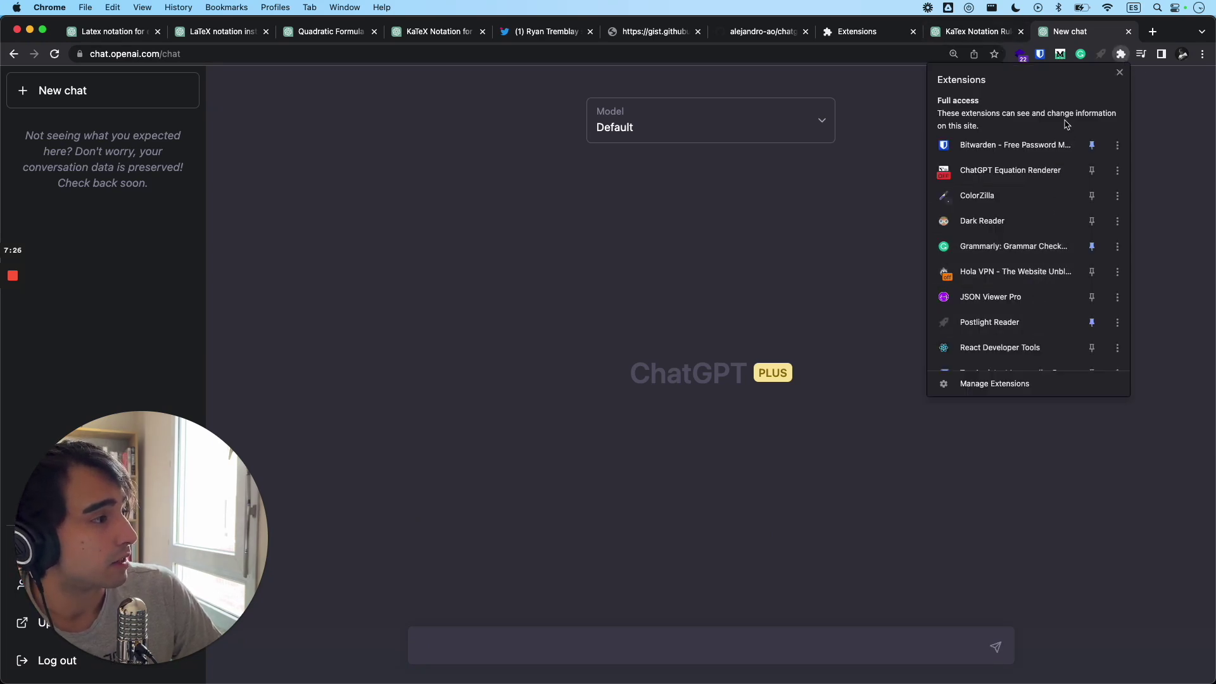
click(1091, 171)
click(1189, 111)
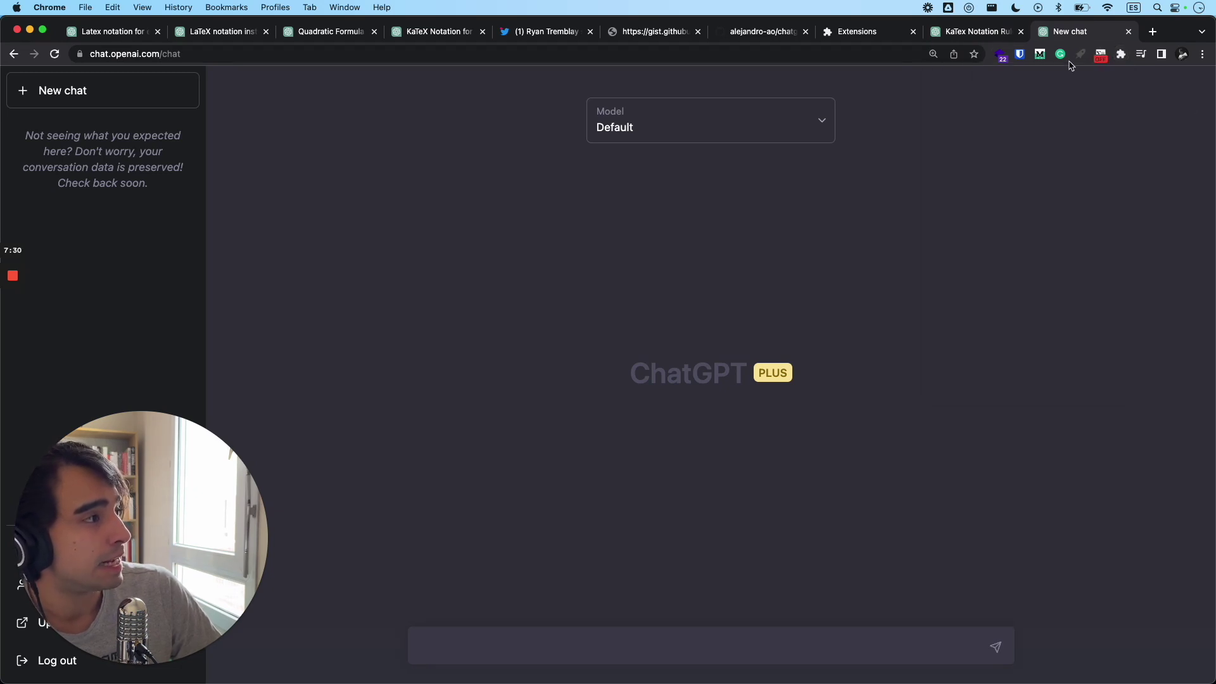
- Send the extension's KaTeX formatting prompt via Prompt Latex, getting a raw integral reply
click(1120, 54)
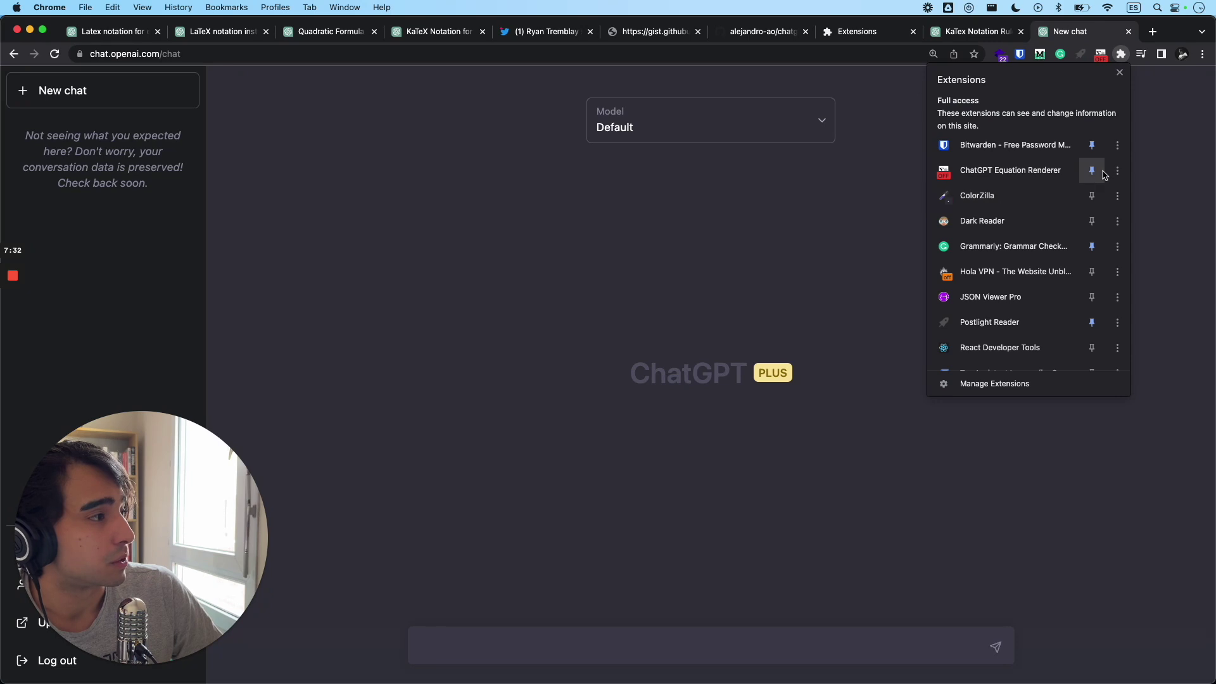
click(1119, 72)
click(1101, 55)
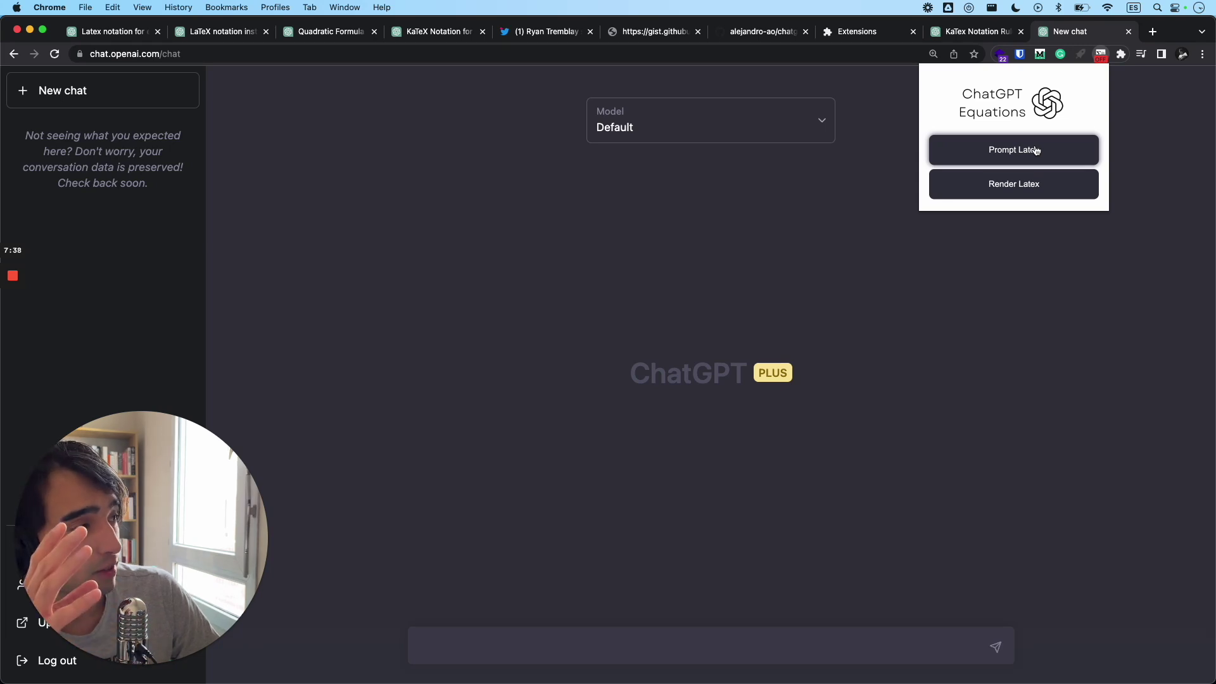
click(1035, 150)
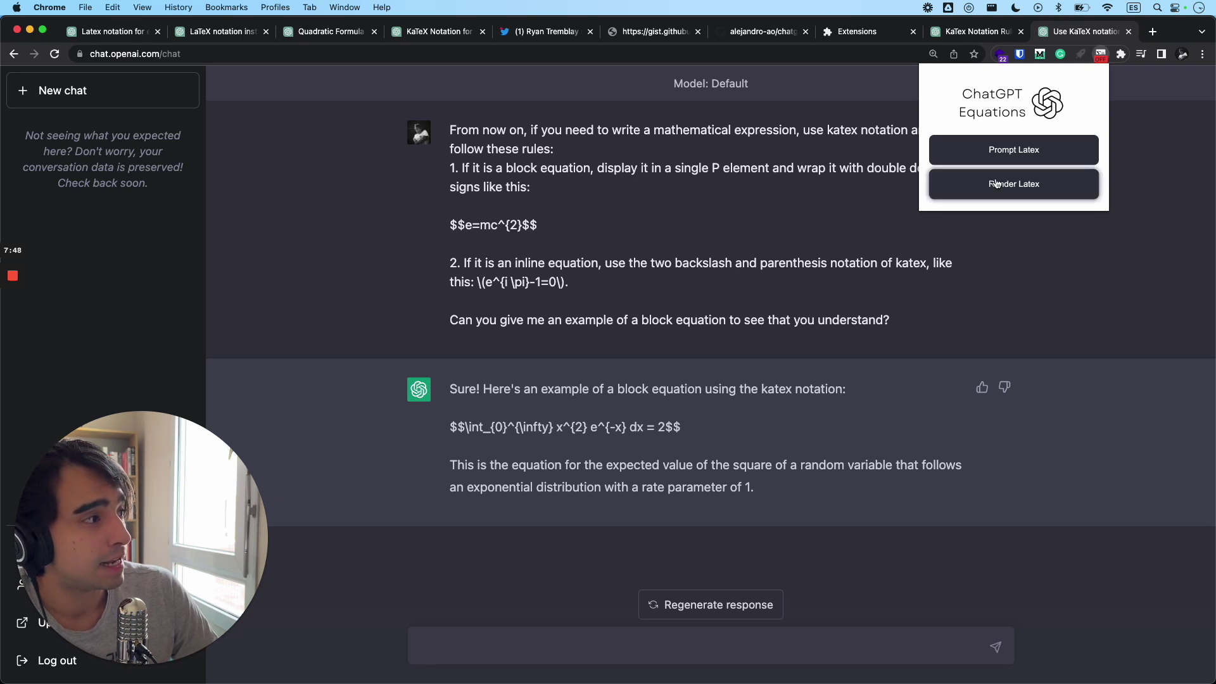
- Use Render Latex so the ∫₀^∞ x²e⁻ˣ dx = 2 reply appears as typeset math
click(1026, 194)
click(865, 506)
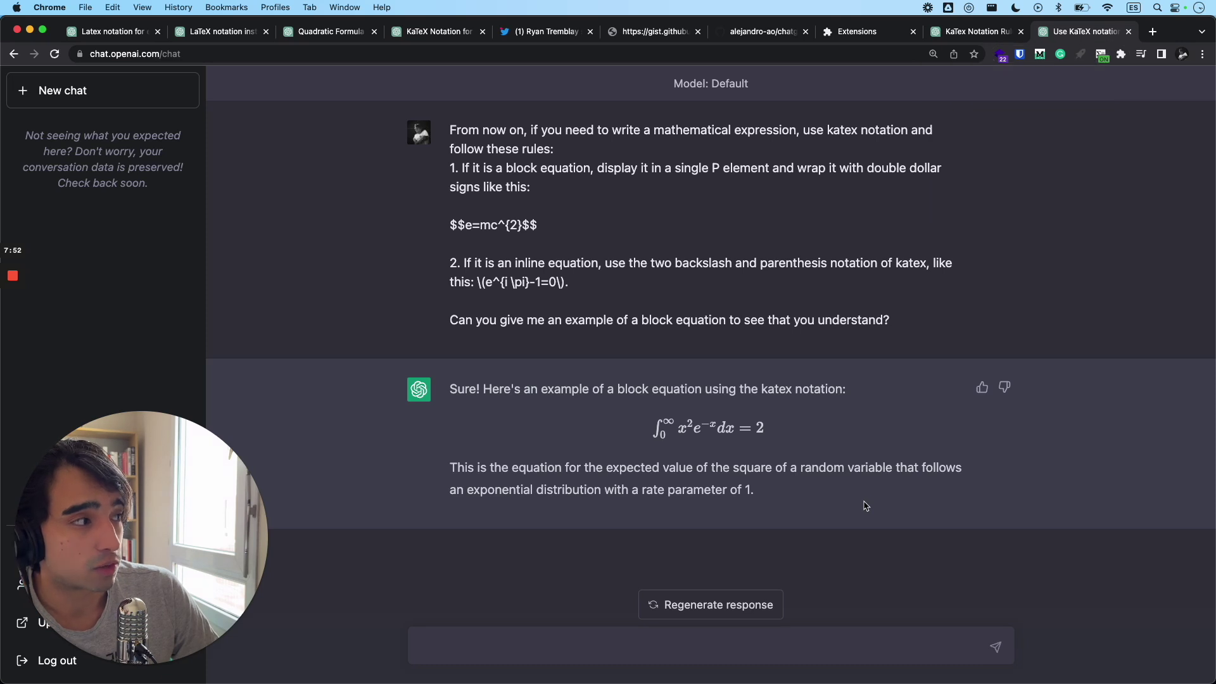
click(1102, 55)
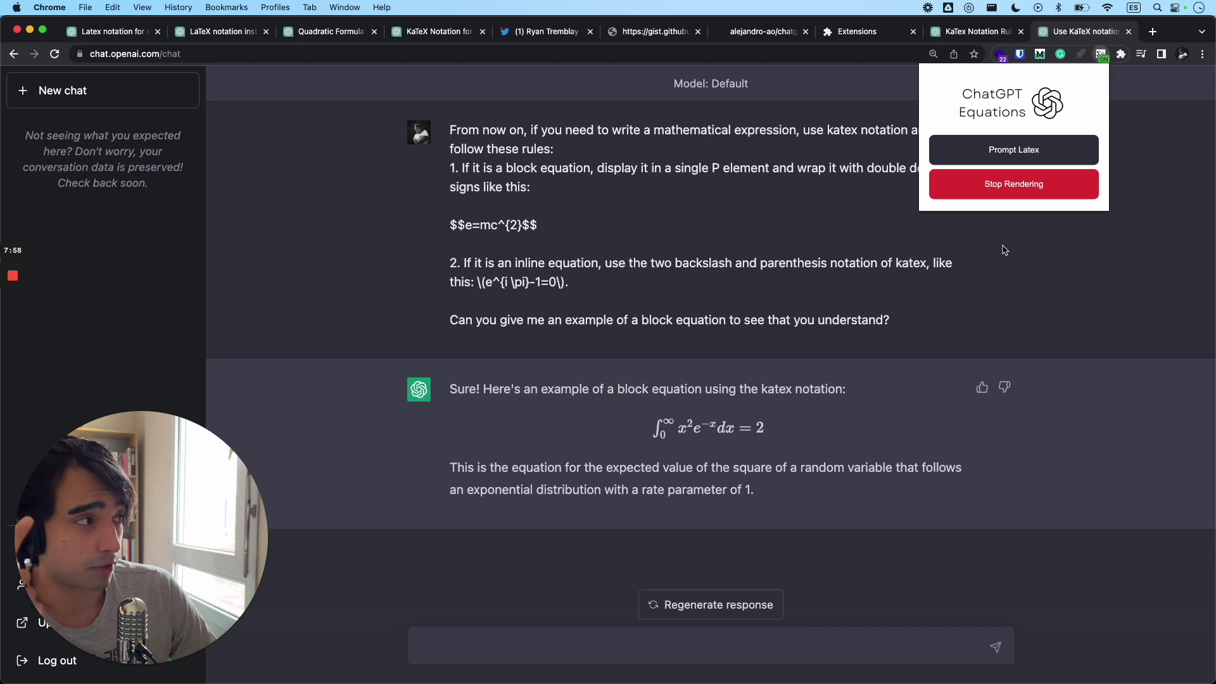
click(783, 635)
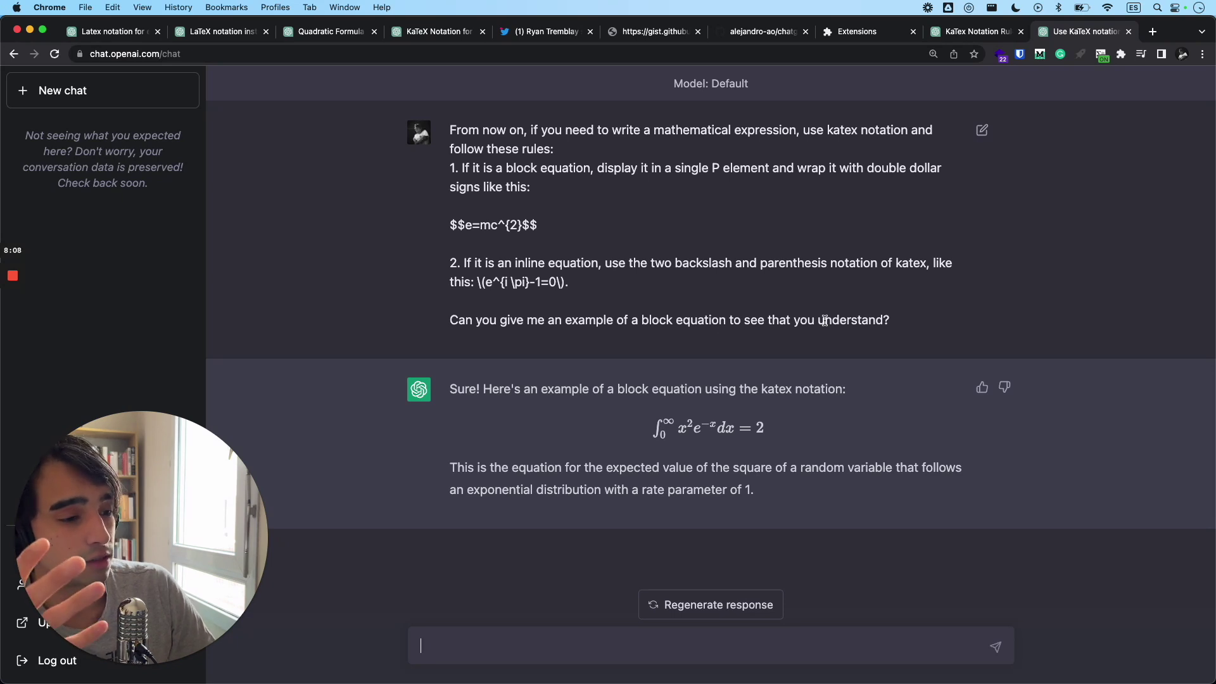
- Select the rendered integral equation to inspect its typeset output
drag(780, 434, 647, 433)
click(765, 452)
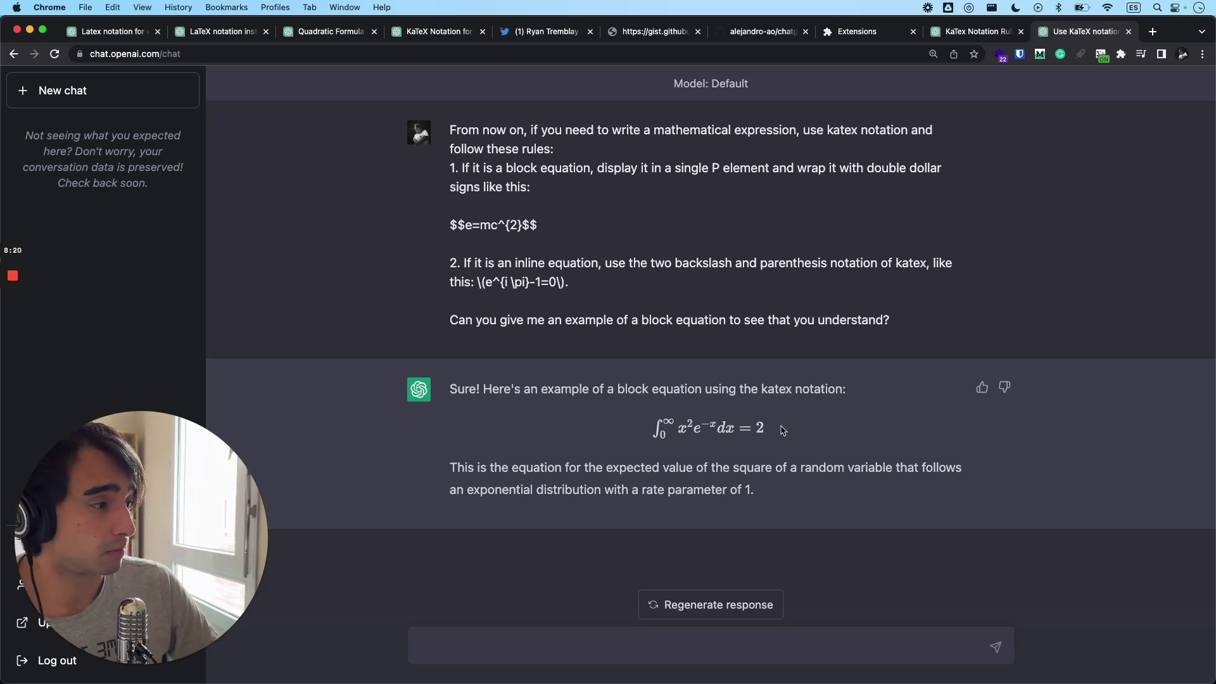
drag(788, 431, 638, 438)
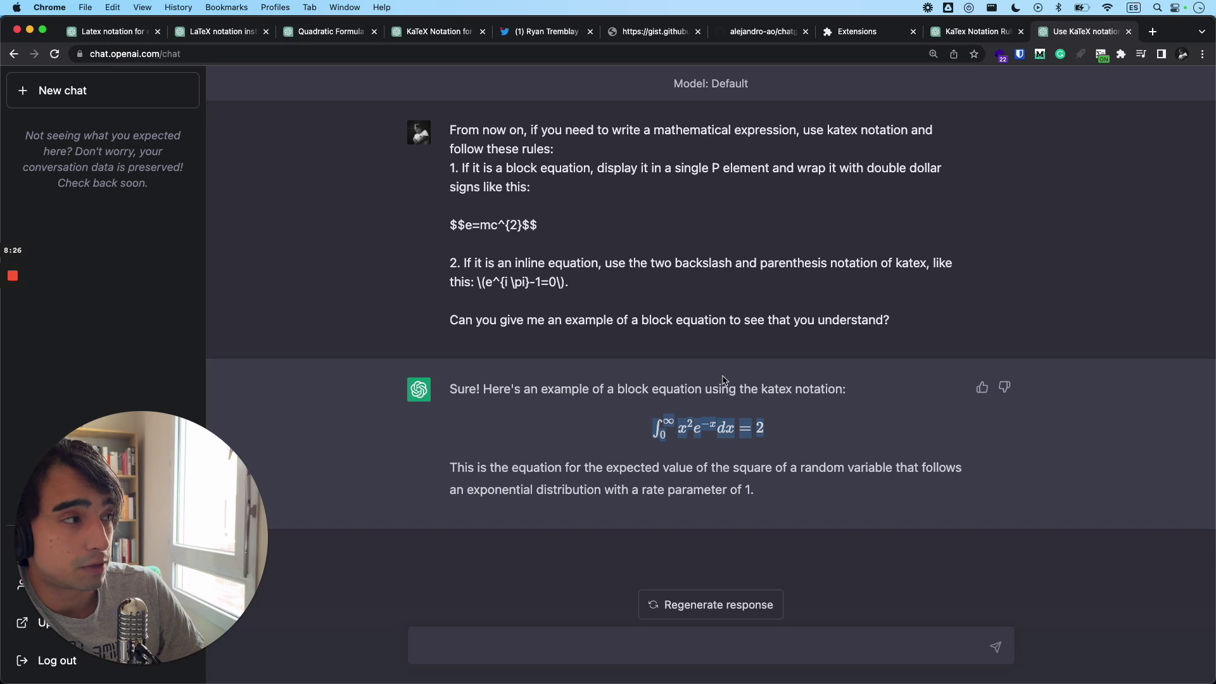
- Browse the LaTeX notation and Quadratic Formula chats, selecting a reply's equation block
click(231, 33)
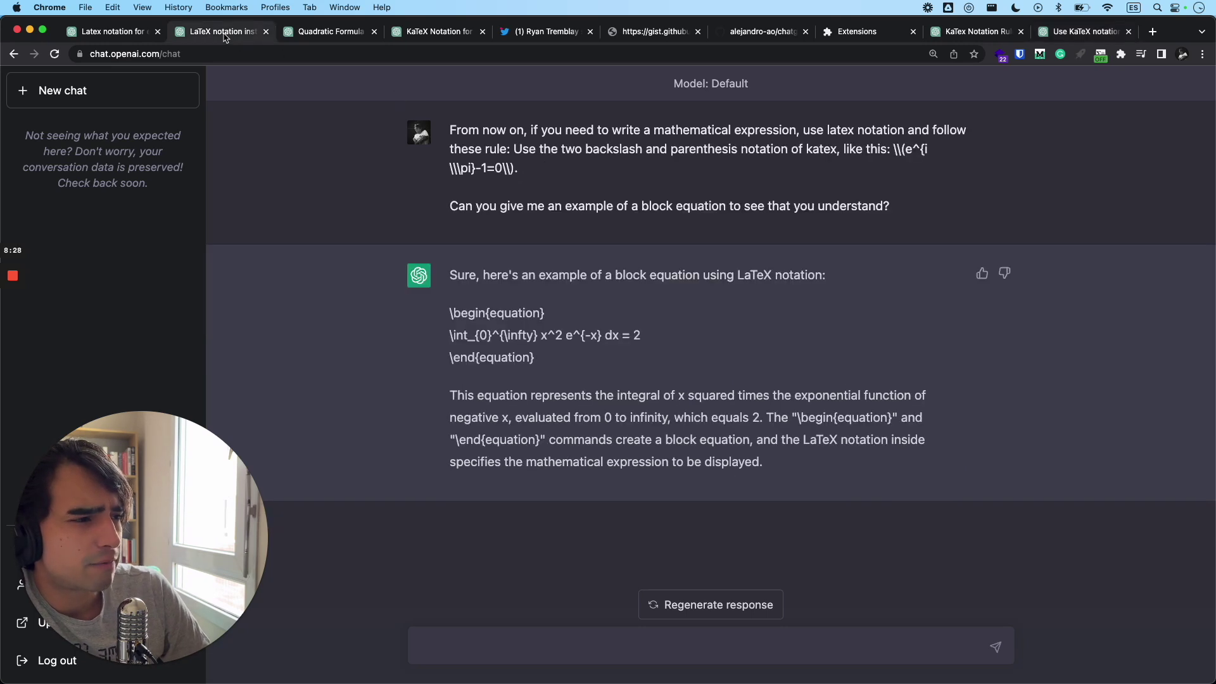
drag(558, 364, 425, 313)
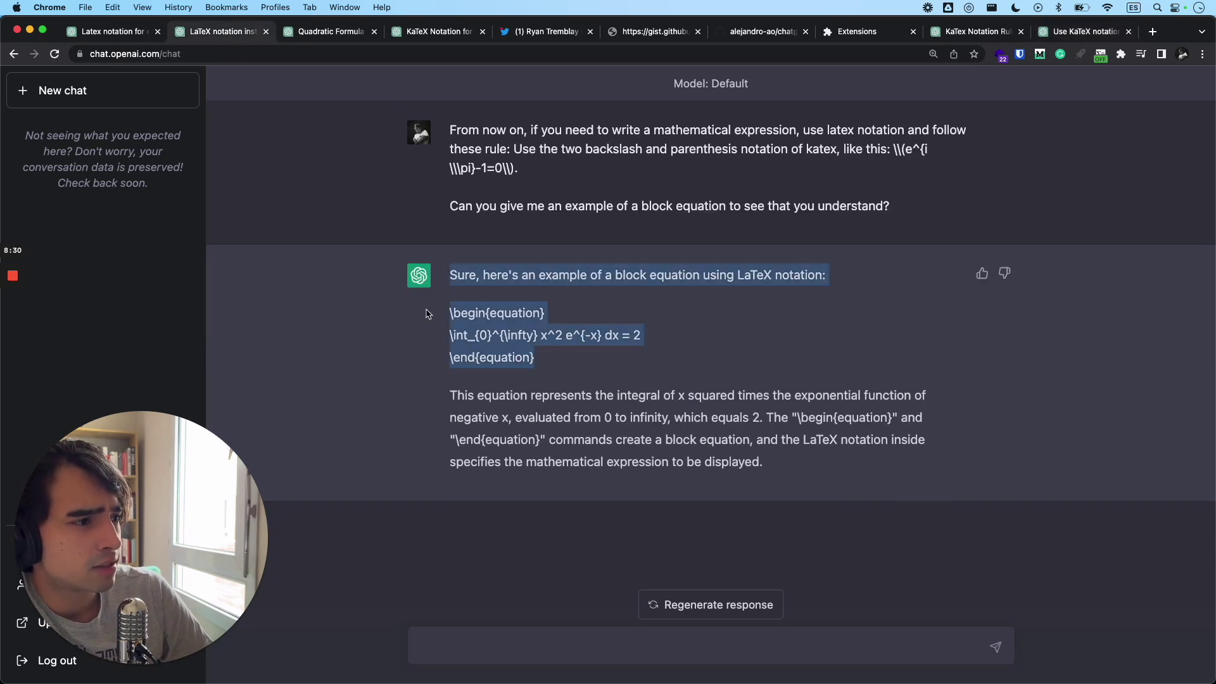
click(600, 322)
click(347, 37)
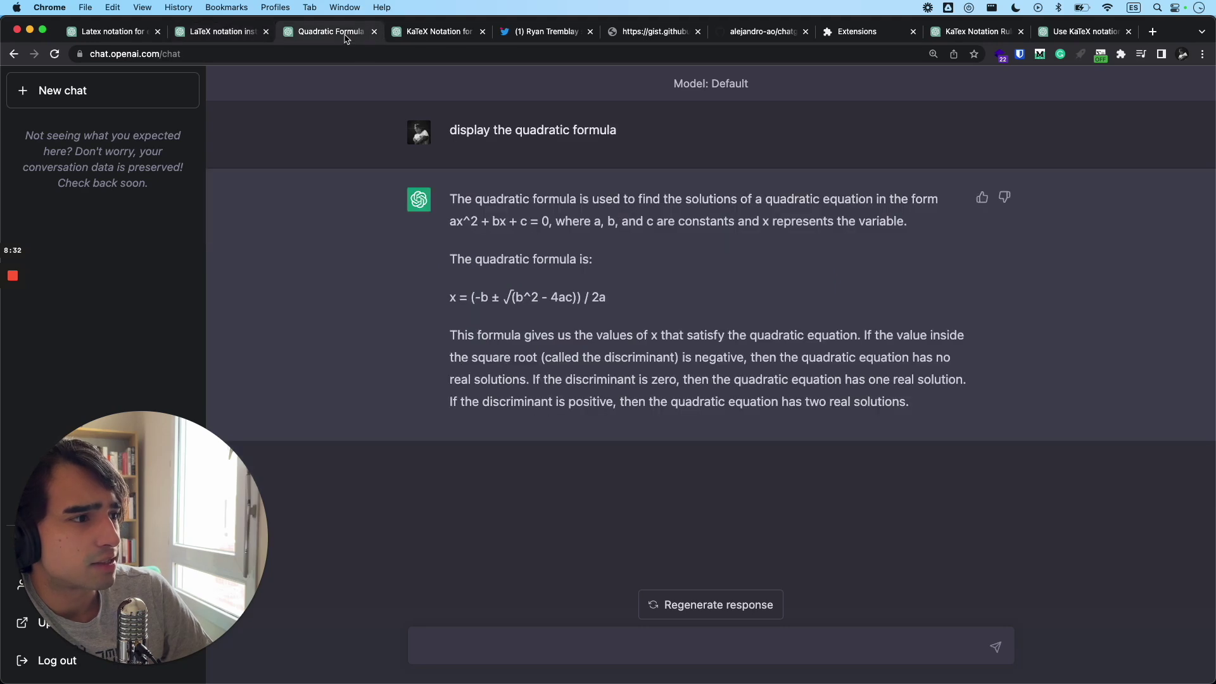
click(213, 35)
click(114, 33)
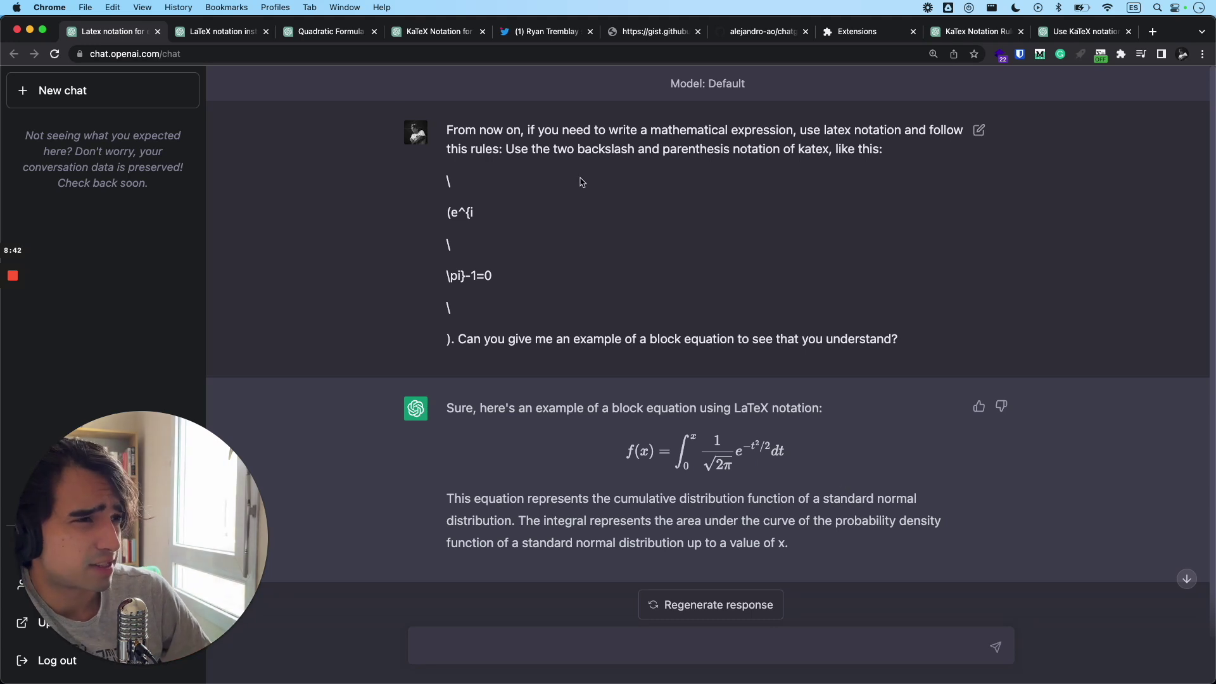
- In the second LaTeX notation chat, select the inline example and raw equation block
click(238, 35)
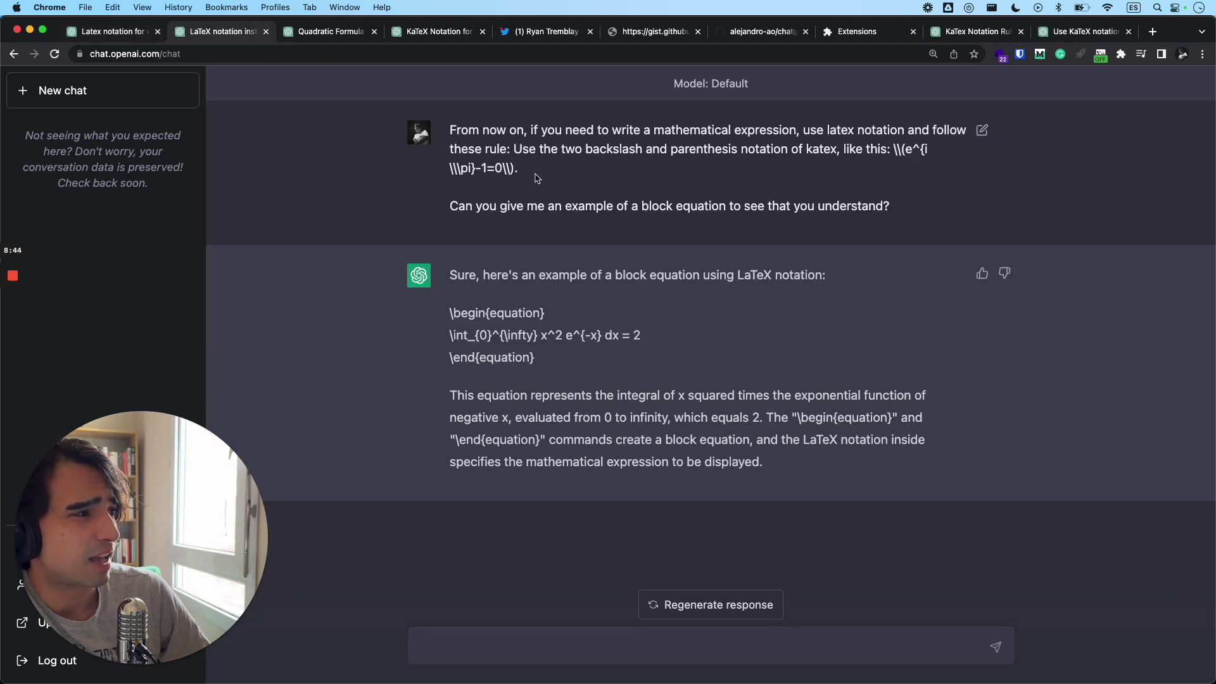
drag(891, 147, 912, 150)
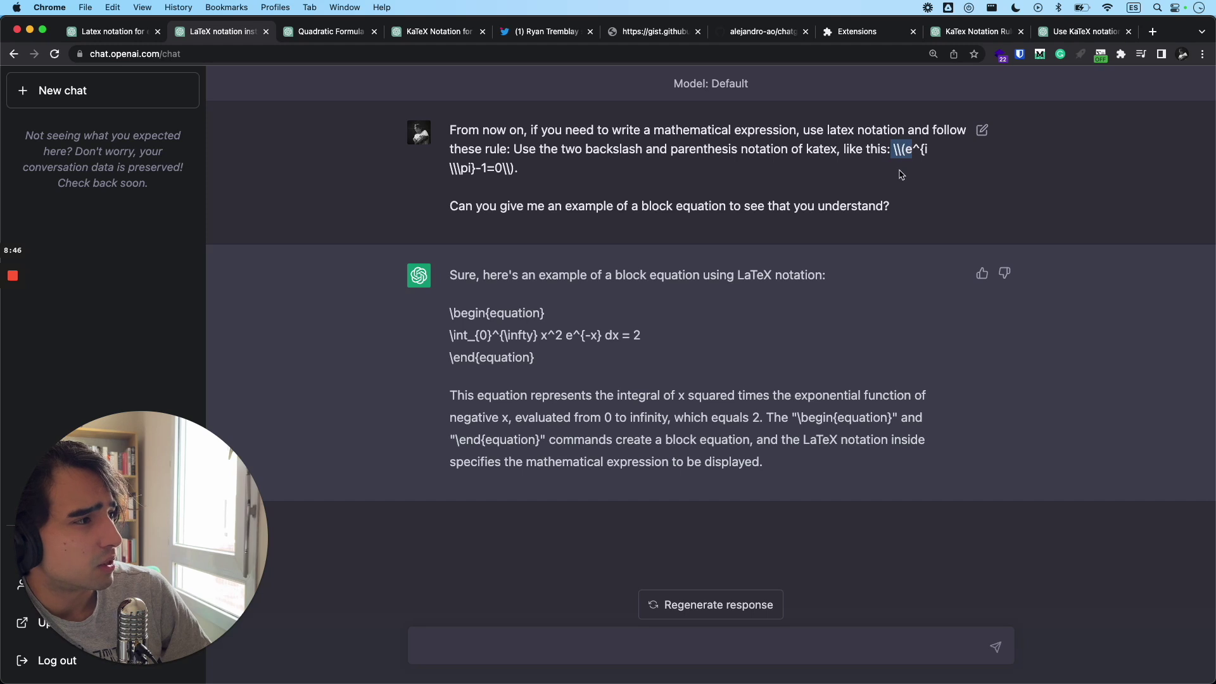
drag(449, 169, 521, 172)
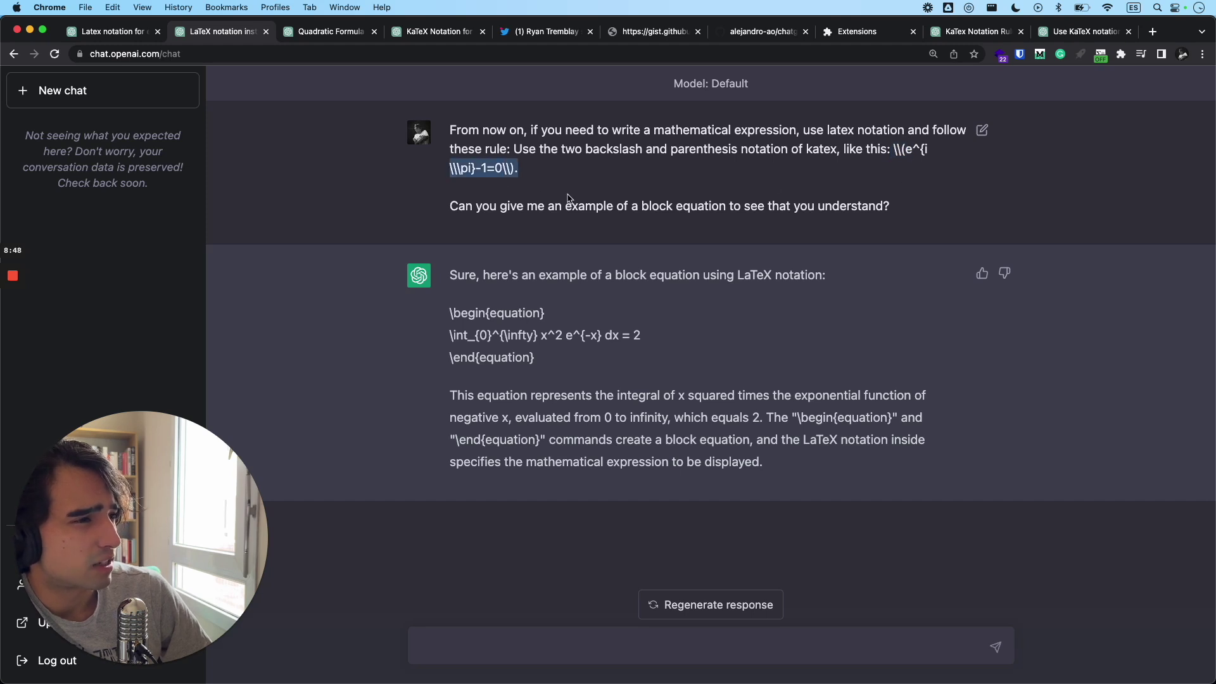
click(567, 198)
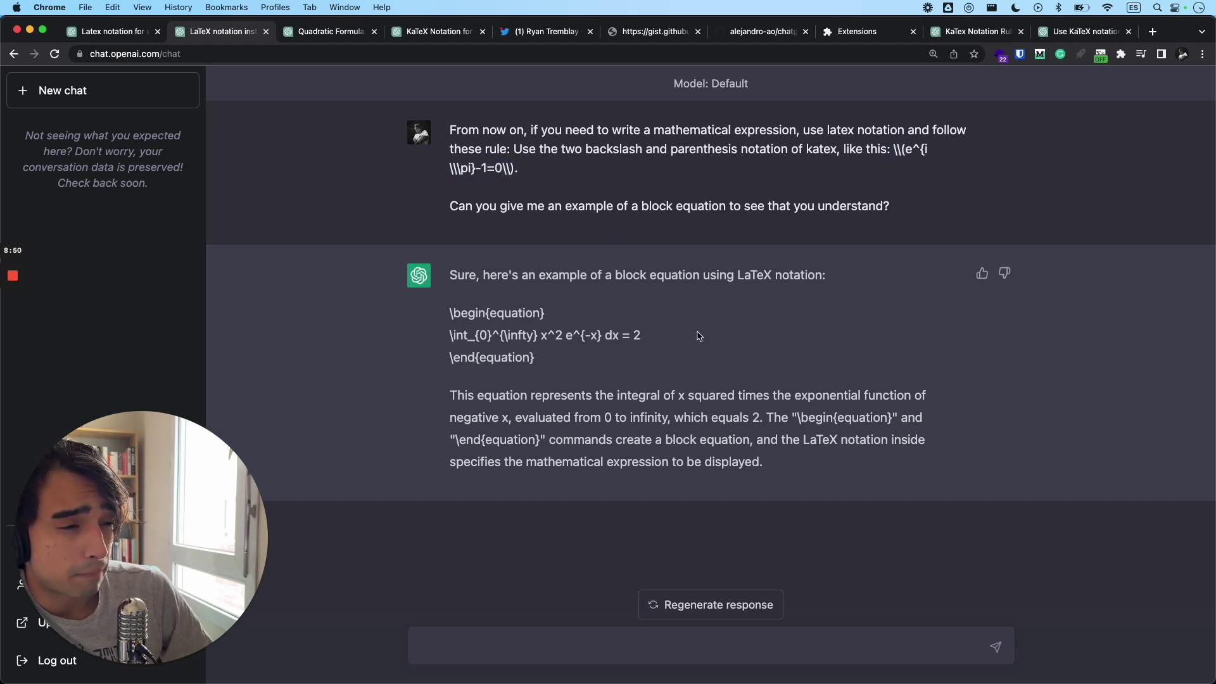
drag(444, 311, 605, 396)
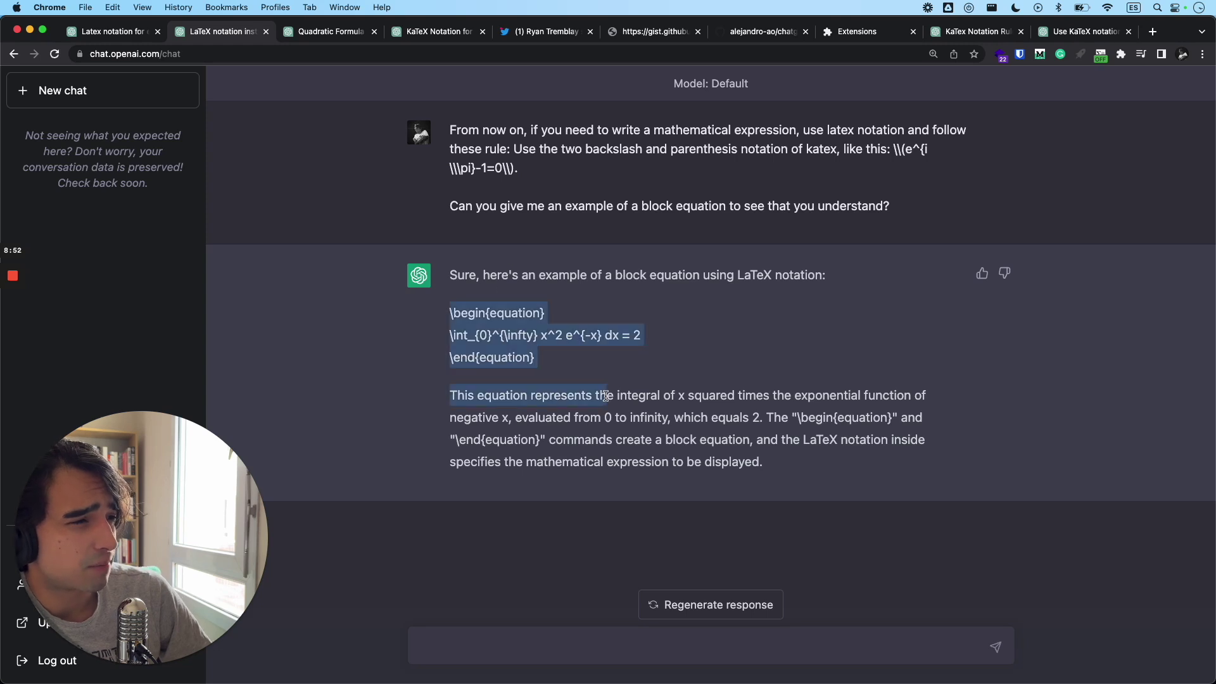
click(622, 352)
- Return to the KaTeX notation chat showing the typeset Riemann-sum integral
click(147, 36)
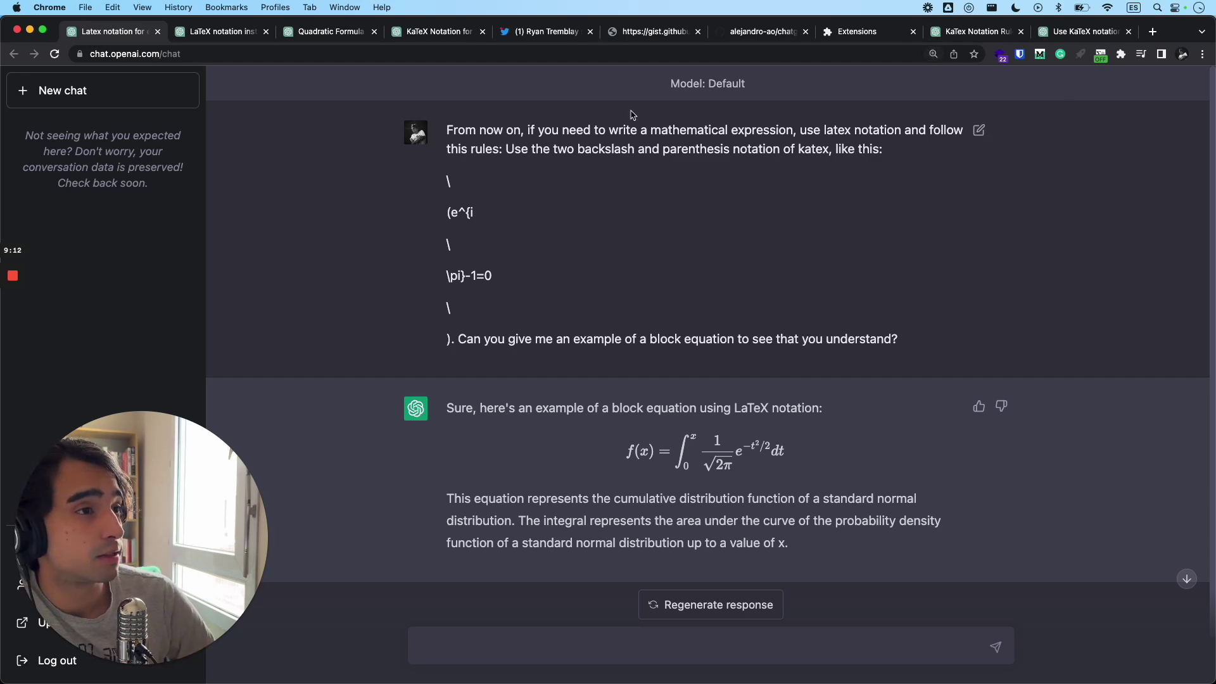
click(347, 31)
click(440, 35)
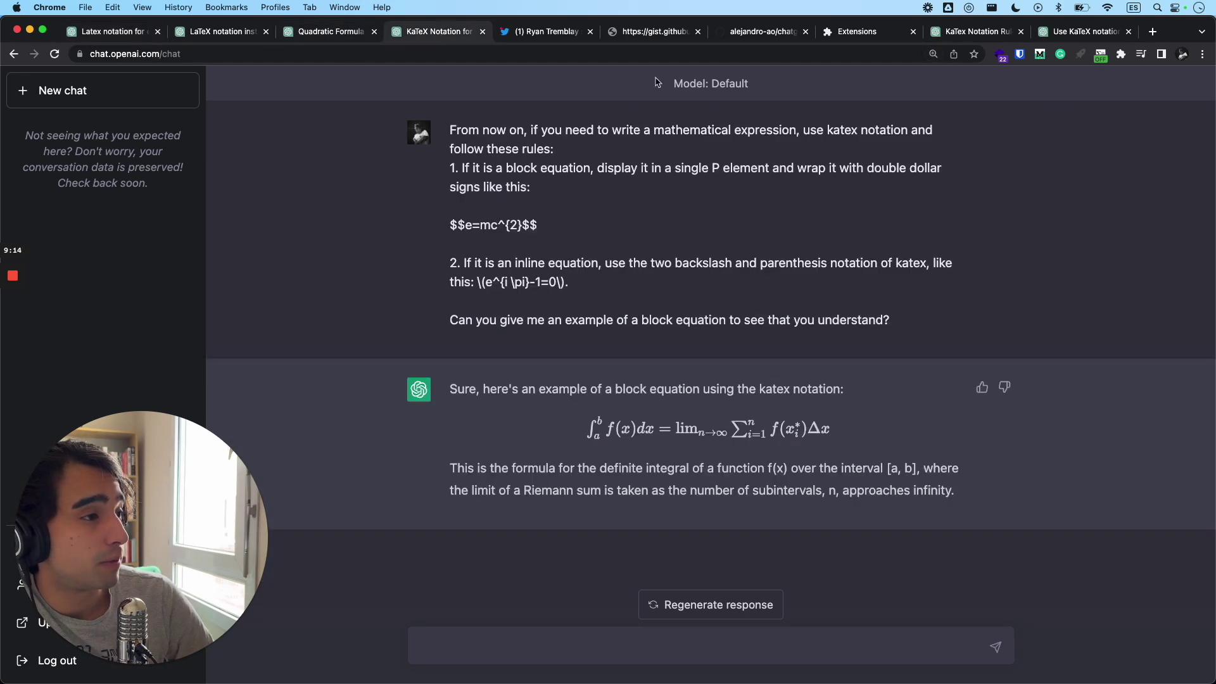